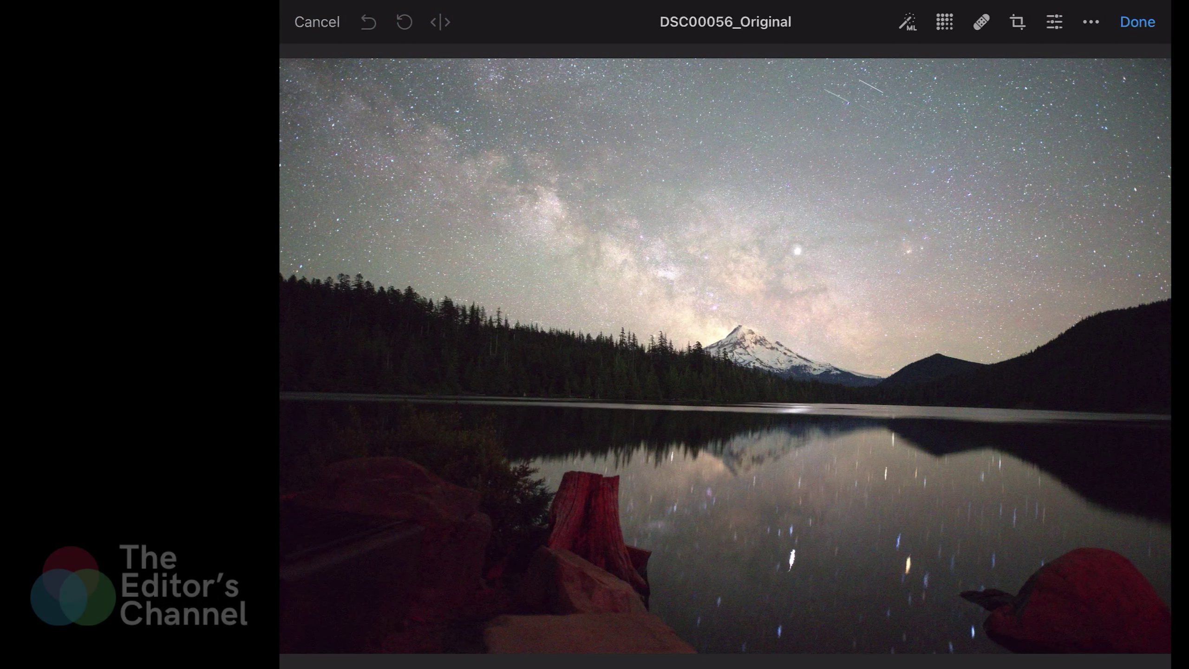
# Step: Set white balance to Temperature -10% and Tint 25%, and Vibrance to 50%
pyautogui.click(1055, 21)
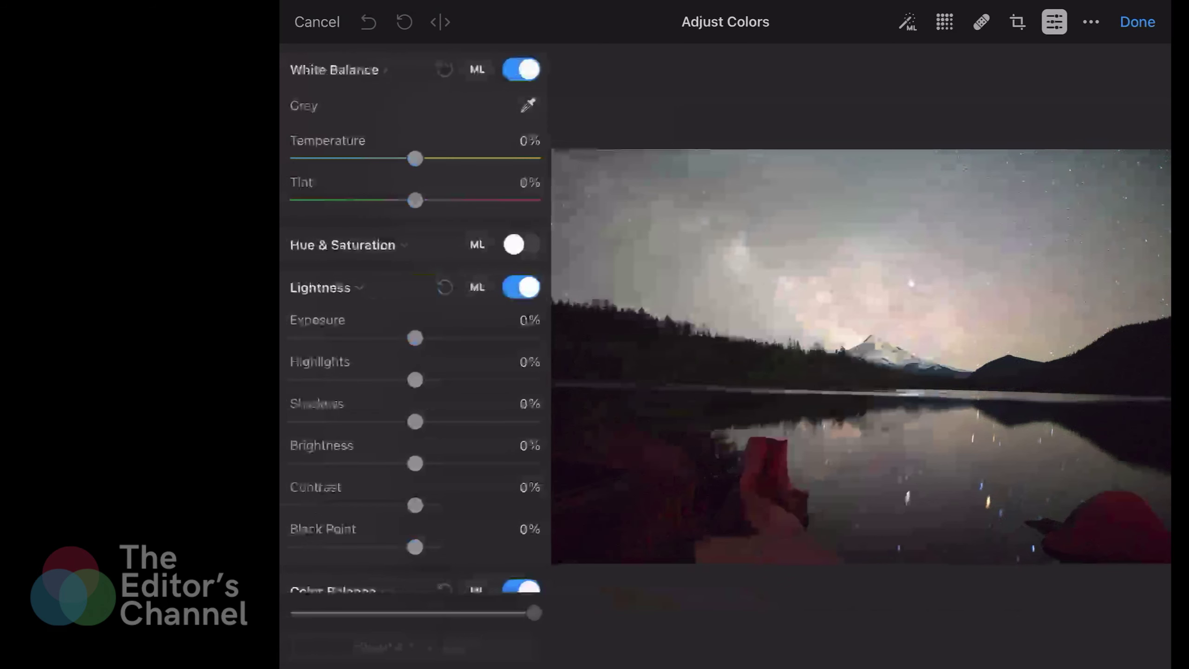
pyautogui.moveTo(415, 158); pyautogui.dragTo(403, 158)
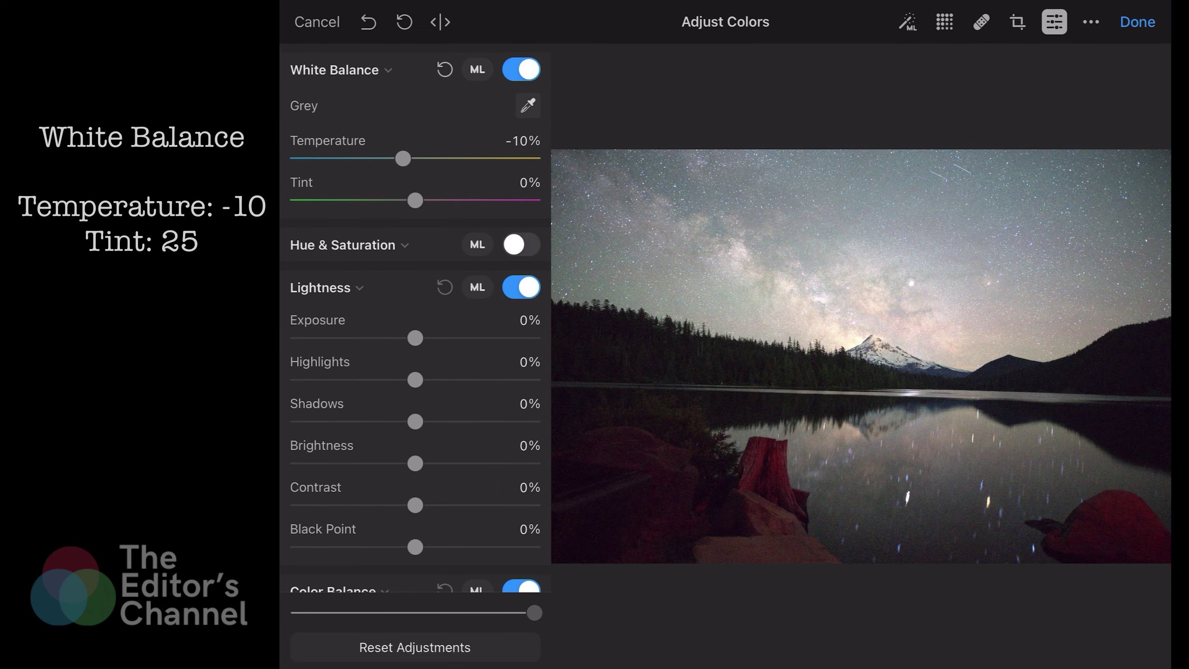
pyautogui.moveTo(415, 200); pyautogui.dragTo(444, 201)
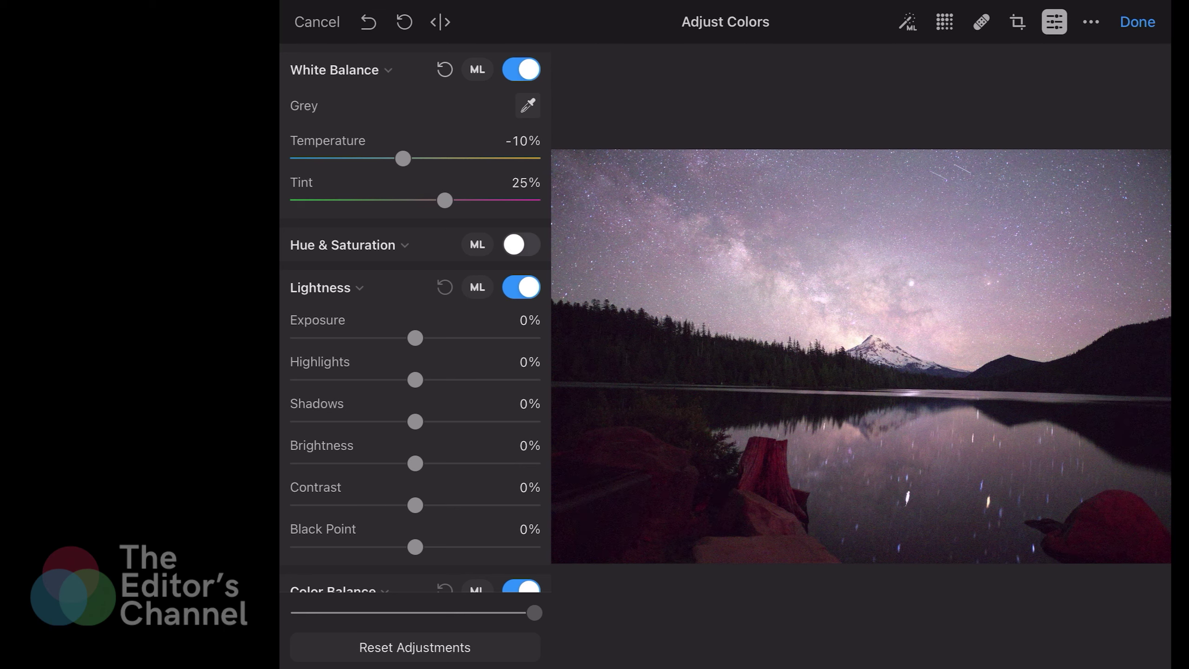
pyautogui.click(522, 244)
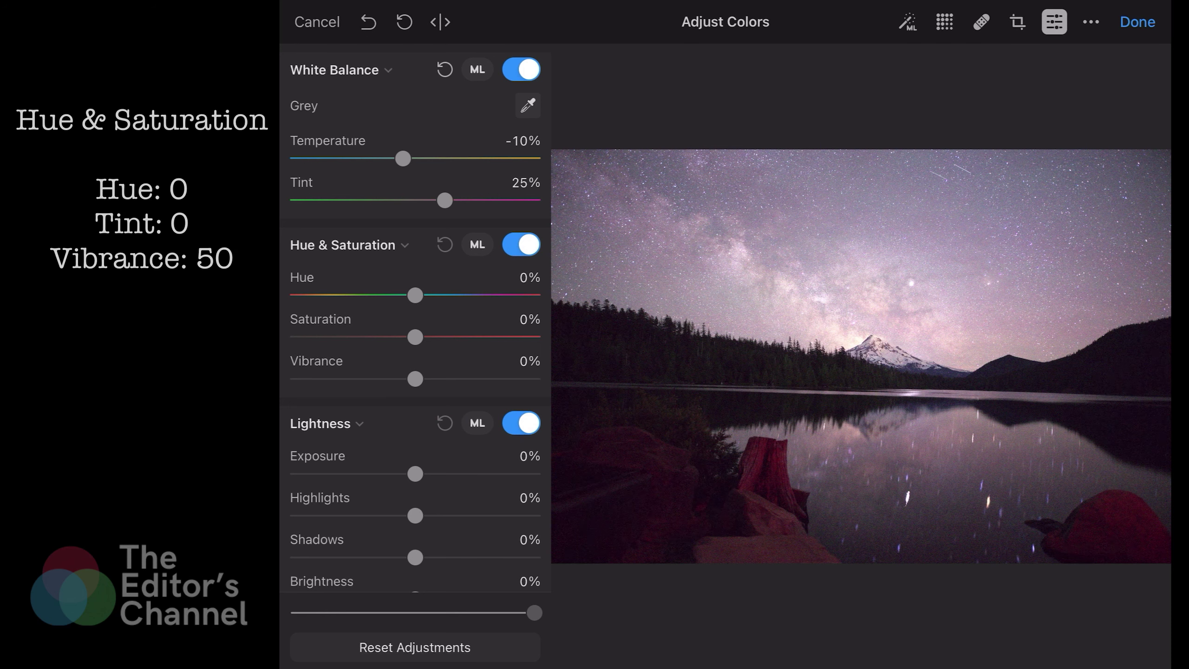
pyautogui.moveTo(415, 379); pyautogui.dragTo(473, 379)
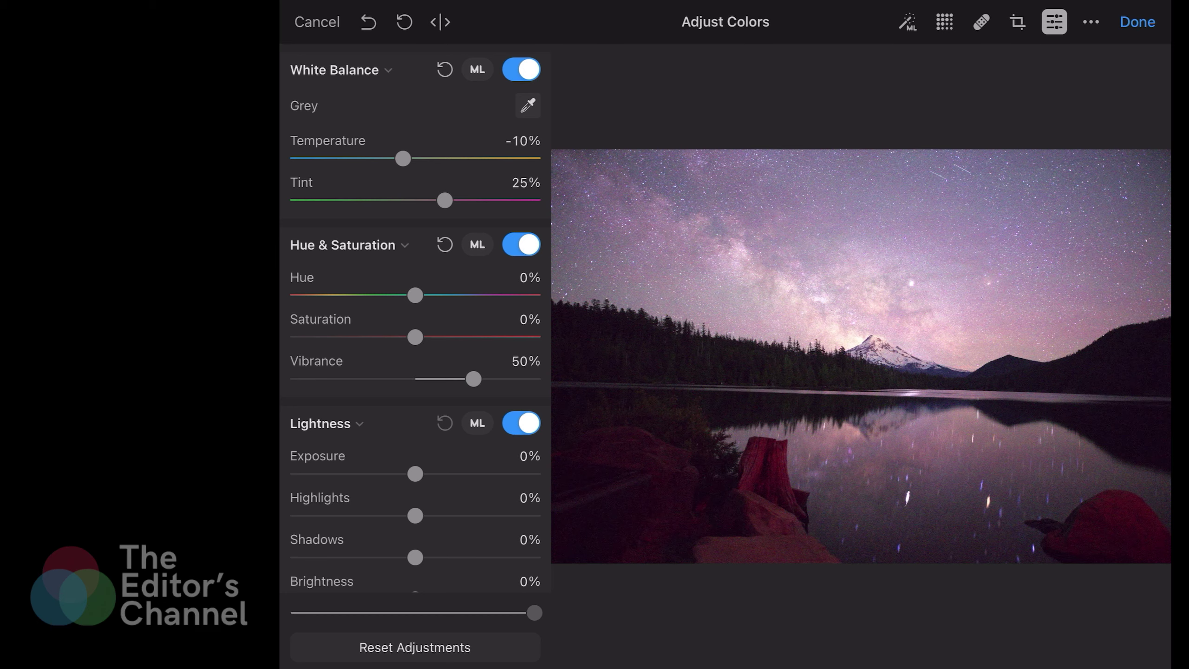
# Step: Set Lightness to Highlights -15%, Shadows 15%, Contrast -10% and Black Point 15%
pyautogui.scroll(-1, 415, 328)
pyautogui.scroll(-4, 416, 328)
pyautogui.scroll(-4, 415, 328)
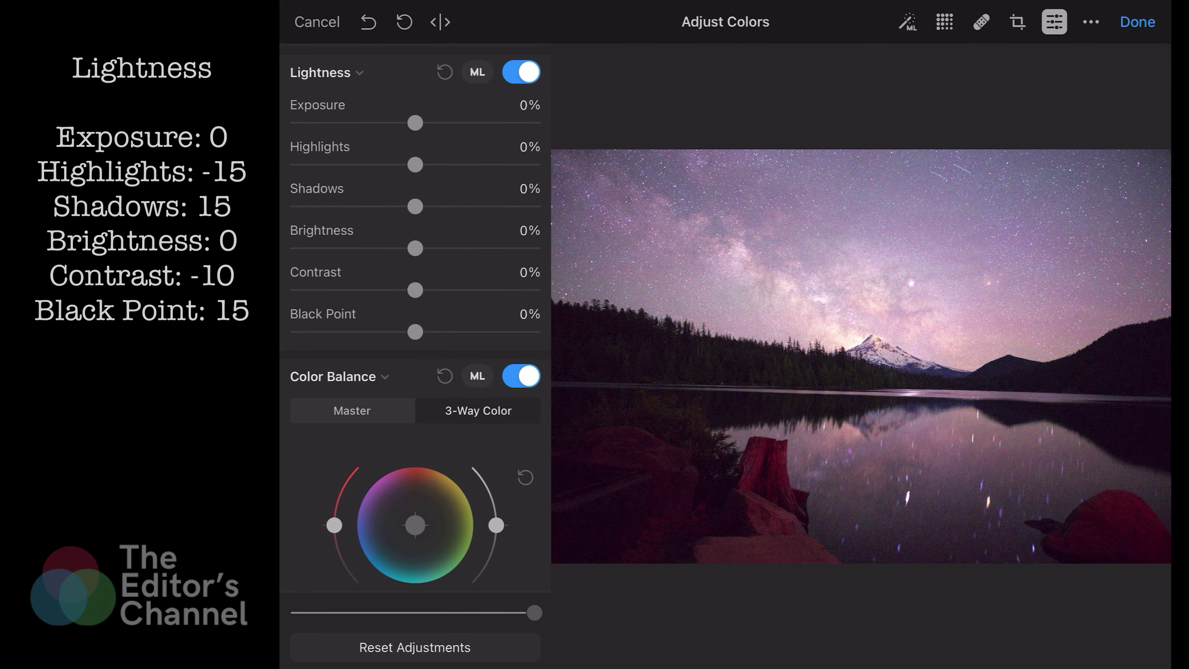
pyautogui.moveTo(416, 165); pyautogui.dragTo(399, 164)
pyautogui.moveTo(415, 206); pyautogui.dragTo(434, 206)
pyautogui.moveTo(415, 289); pyautogui.dragTo(403, 290)
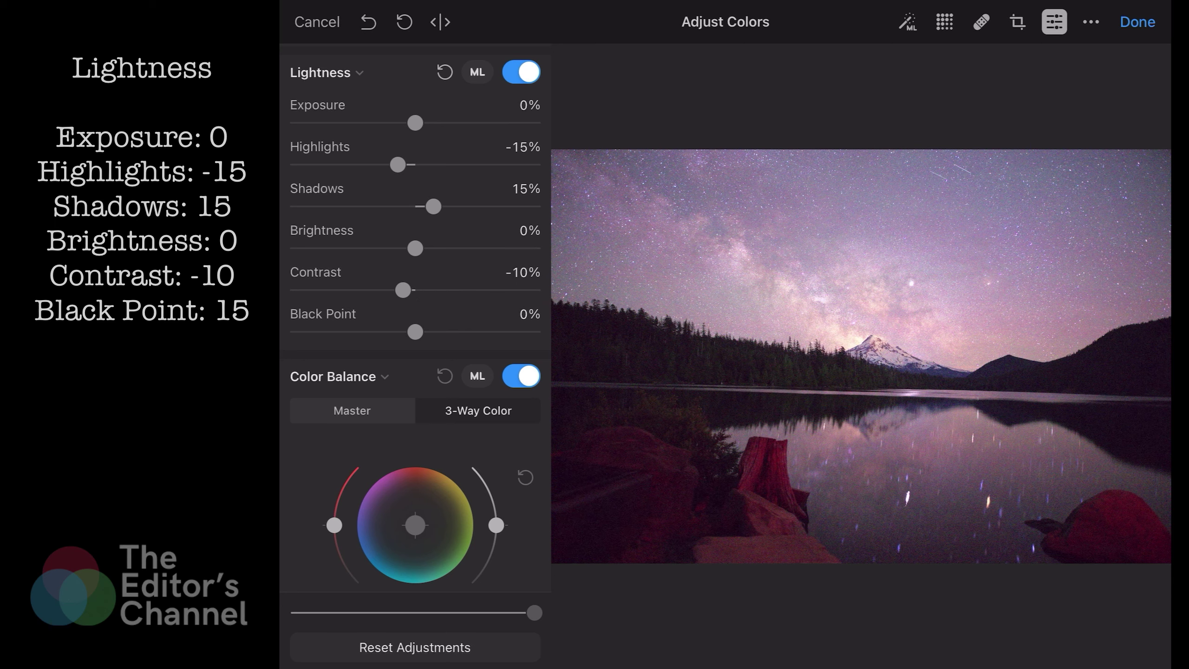
pyautogui.moveTo(415, 331); pyautogui.dragTo(431, 332)
pyautogui.scroll(-6, 415, 328)
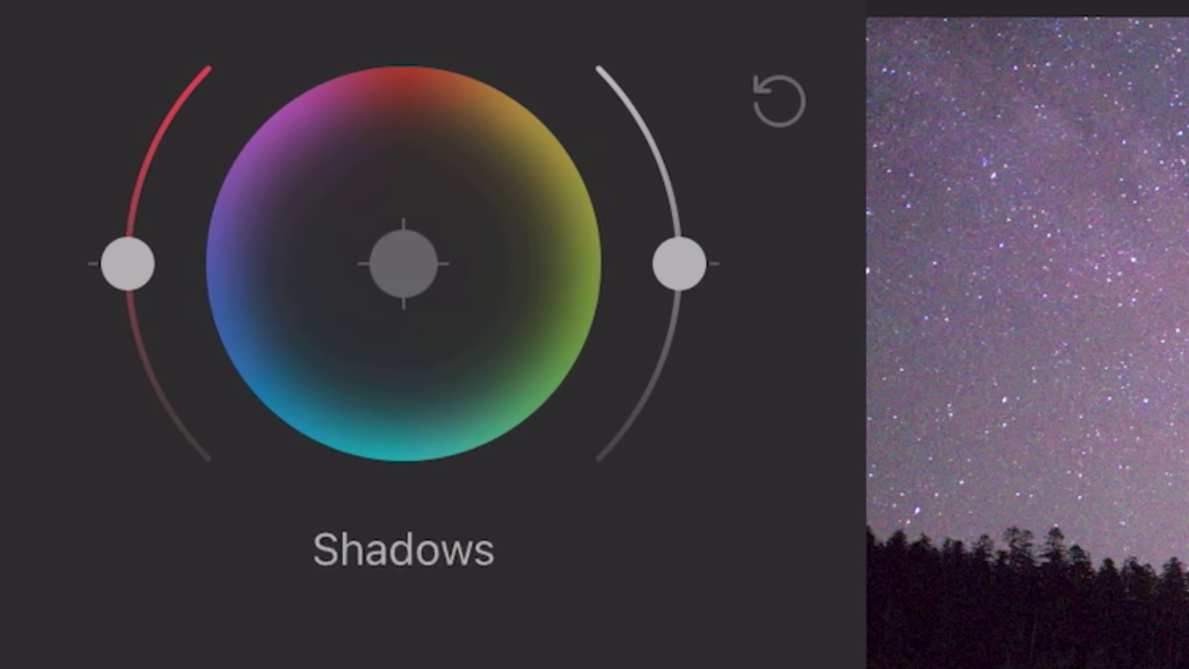
# Step: Shift 3-Way Color Balance shadows toward blue, midtones toward red, highlights slightly toward teal
pyautogui.moveTo(404, 263)
pyautogui.mouseDown()
pyautogui.moveTo(383, 286)
pyautogui.moveTo(377, 278)
pyautogui.moveTo(402, 281)
pyautogui.mouseUp()
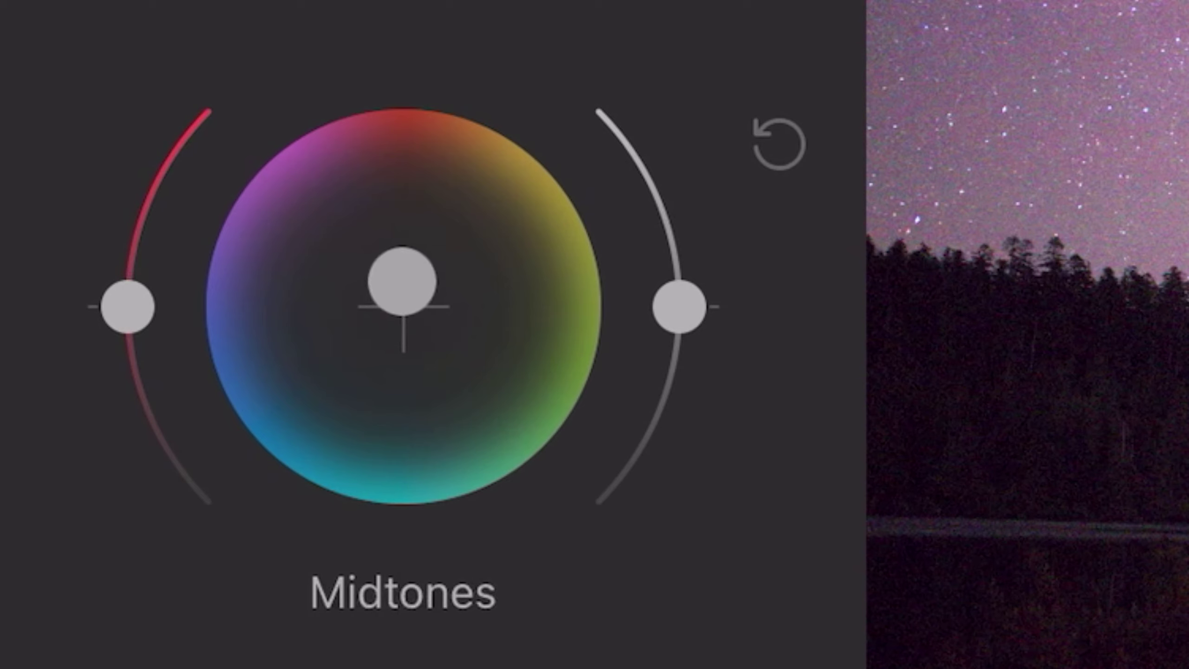
pyautogui.moveTo(402, 281); pyautogui.dragTo(401, 286)
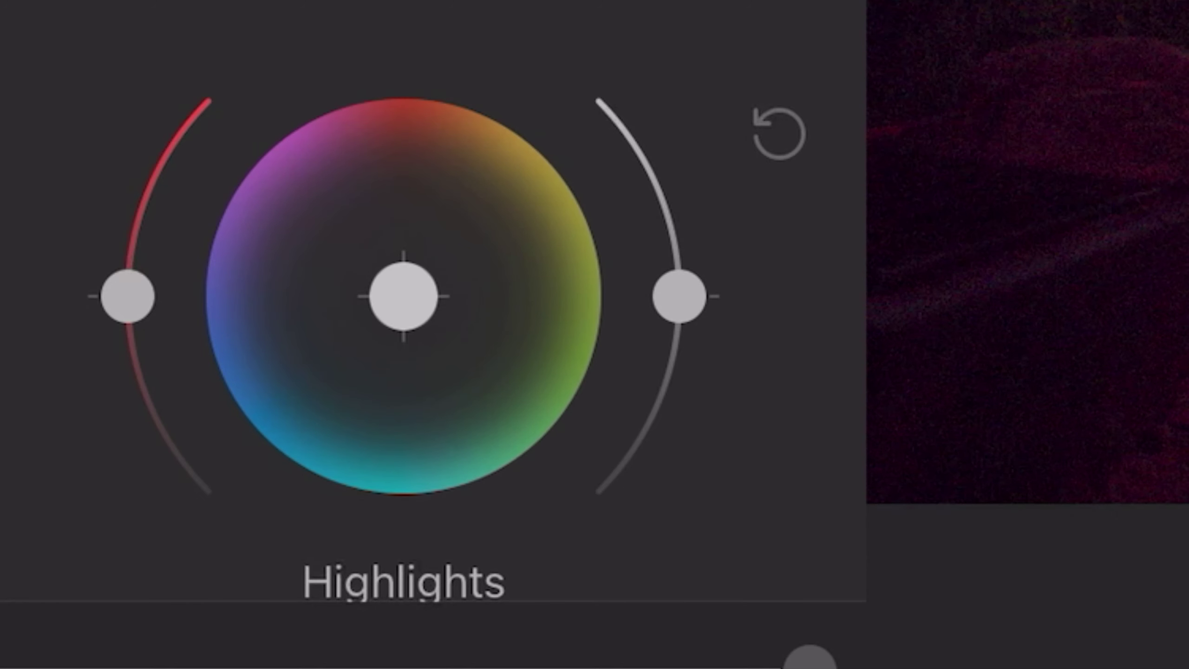
pyautogui.moveTo(404, 296); pyautogui.dragTo(404, 306)
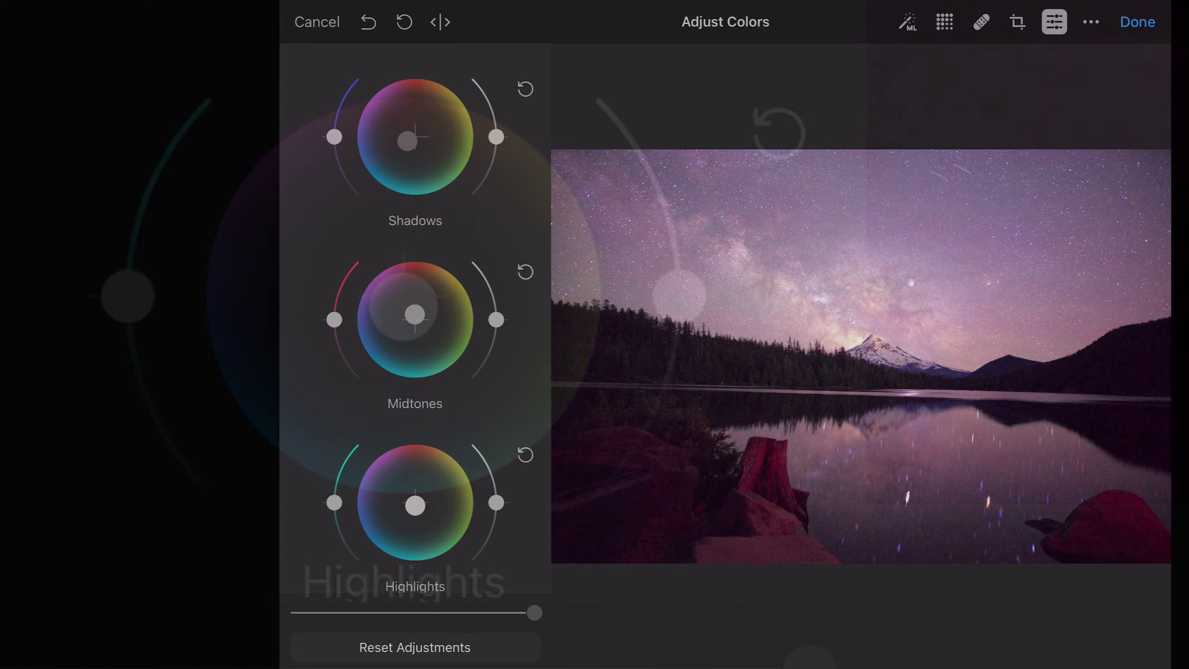
# Step: Enable Selective Color and set reds to Hue 100%, Saturation 29%, Brightness 75%
pyautogui.scroll(-10, 415, 318)
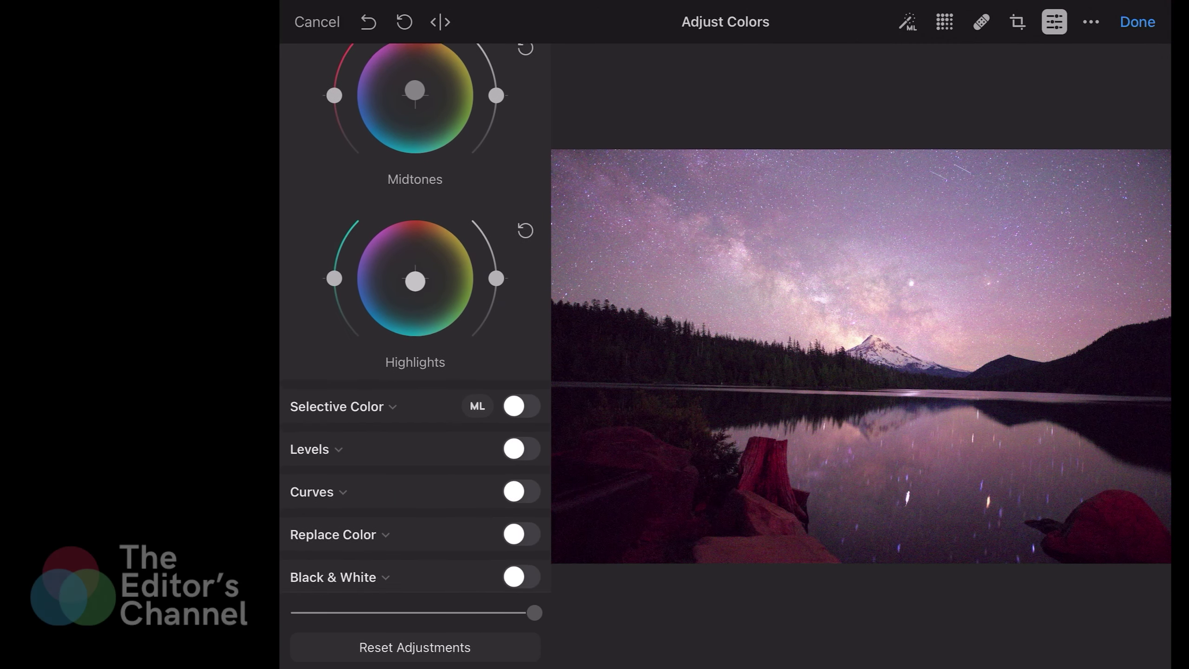
pyautogui.click(522, 159)
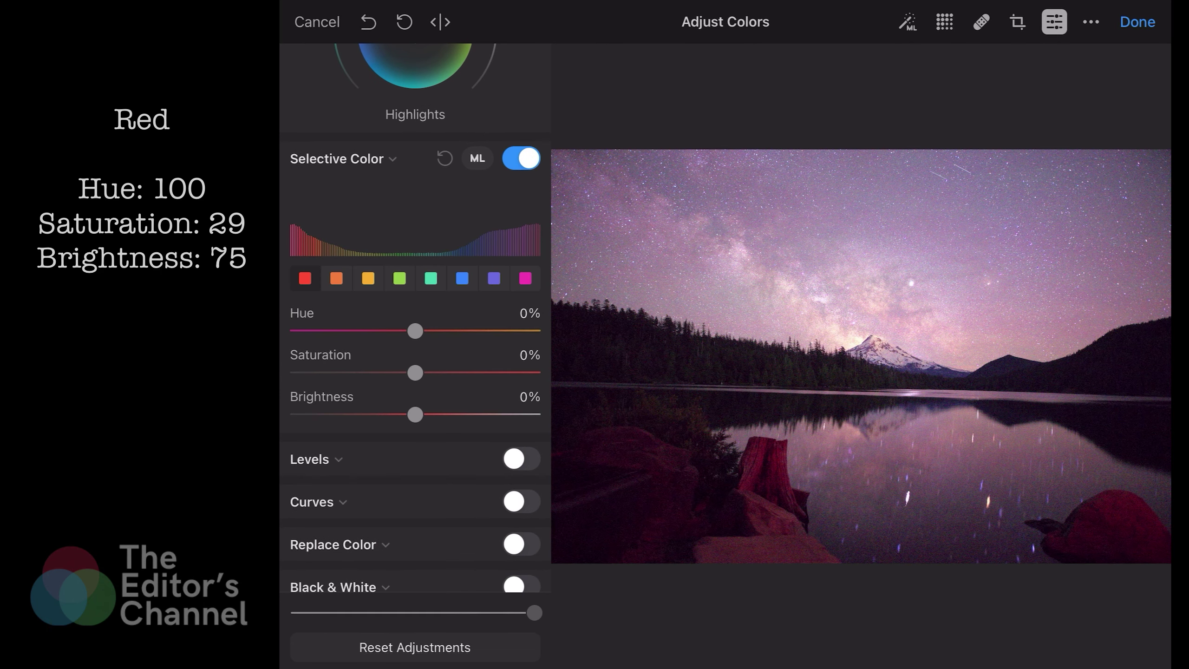
pyautogui.moveTo(415, 332); pyautogui.dragTo(532, 331)
pyautogui.moveTo(415, 372); pyautogui.dragTo(449, 373)
pyautogui.moveTo(415, 414); pyautogui.dragTo(503, 414)
# Step: Set oranges to Hue 10%, Saturation 10%, Brightness -15%
pyautogui.click(444, 158)
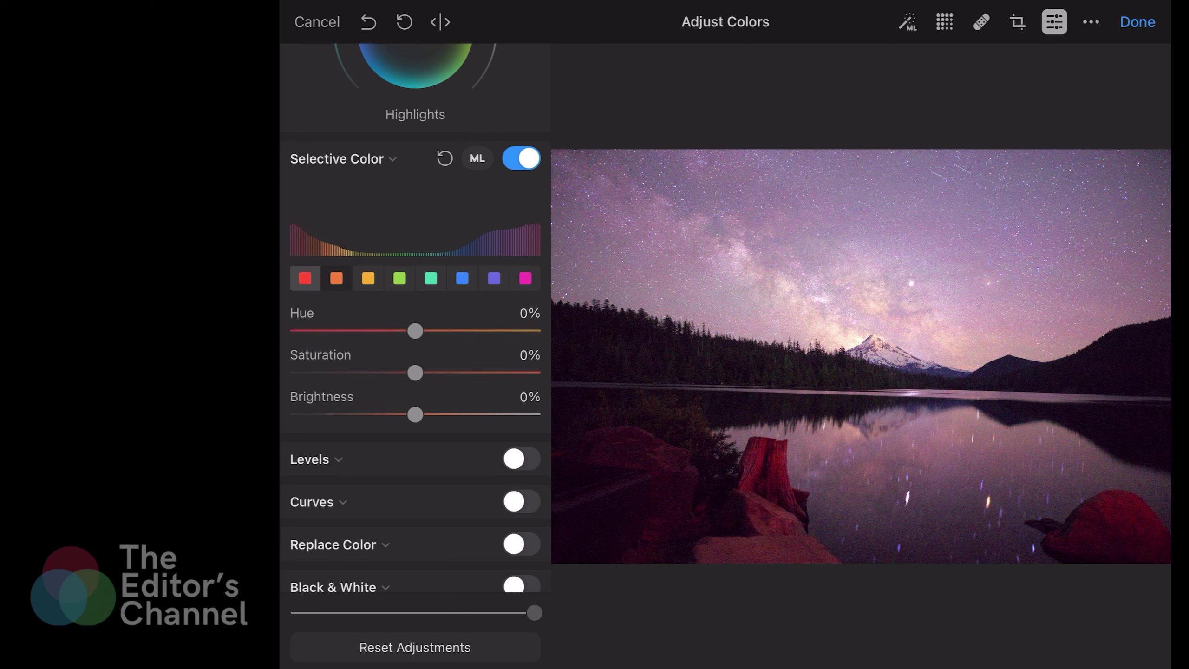
pyautogui.moveTo(414, 330); pyautogui.dragTo(425, 331)
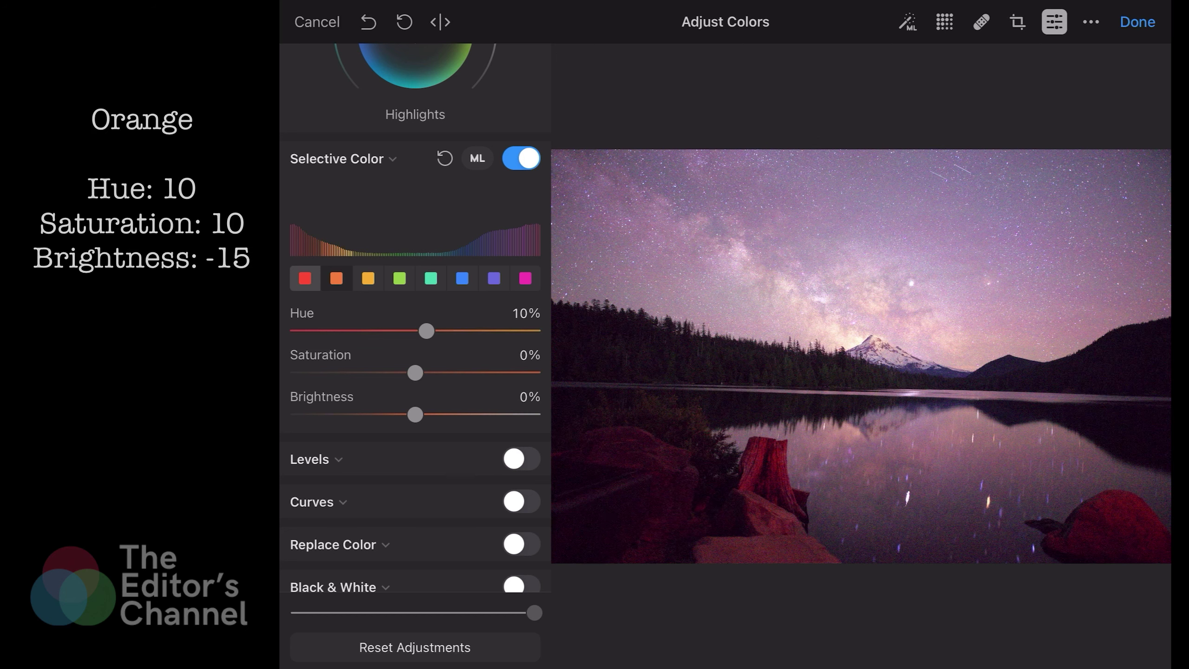
pyautogui.moveTo(414, 372); pyautogui.dragTo(426, 372)
pyautogui.moveTo(415, 414); pyautogui.dragTo(399, 414)
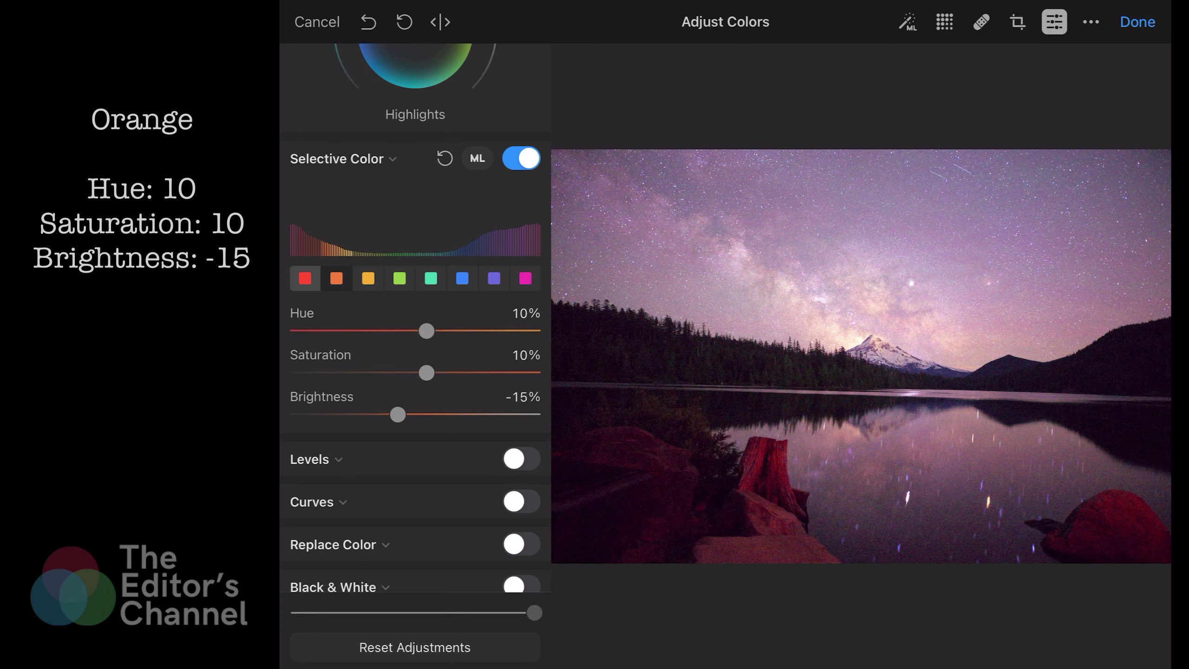
# Step: Set yellows to Hue -100%, Saturation 70%, and greens to 70%, -45%, 35%
pyautogui.click(368, 278)
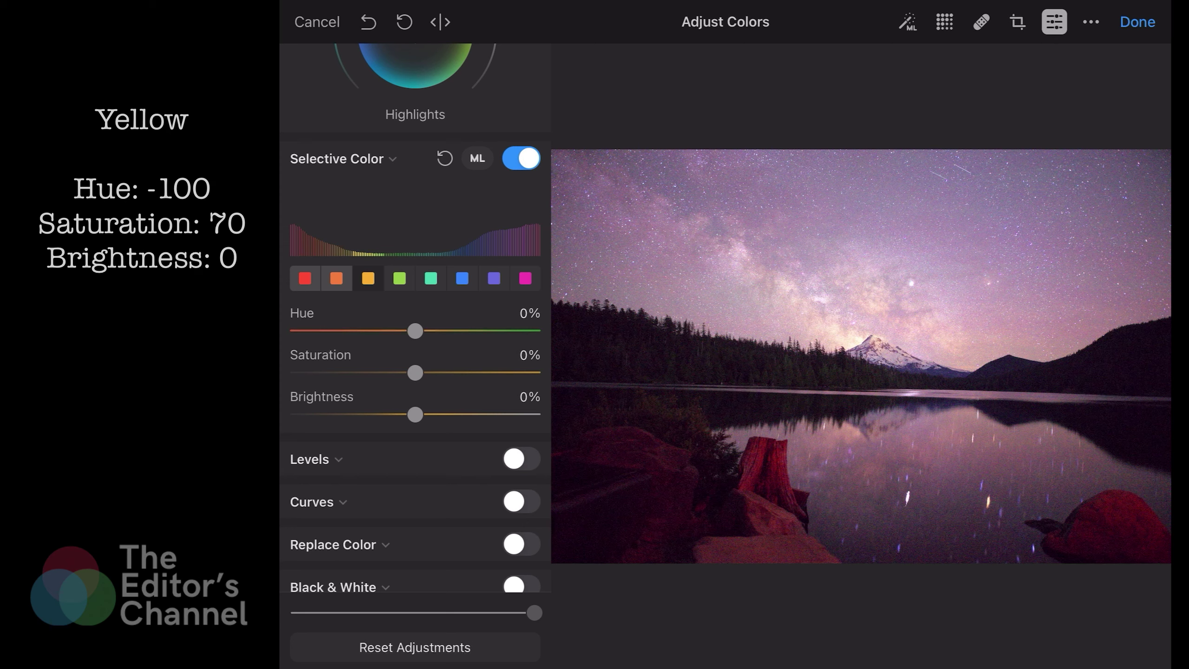
pyautogui.moveTo(415, 331); pyautogui.dragTo(298, 330)
pyautogui.moveTo(415, 373); pyautogui.dragTo(496, 373)
pyautogui.click(400, 278)
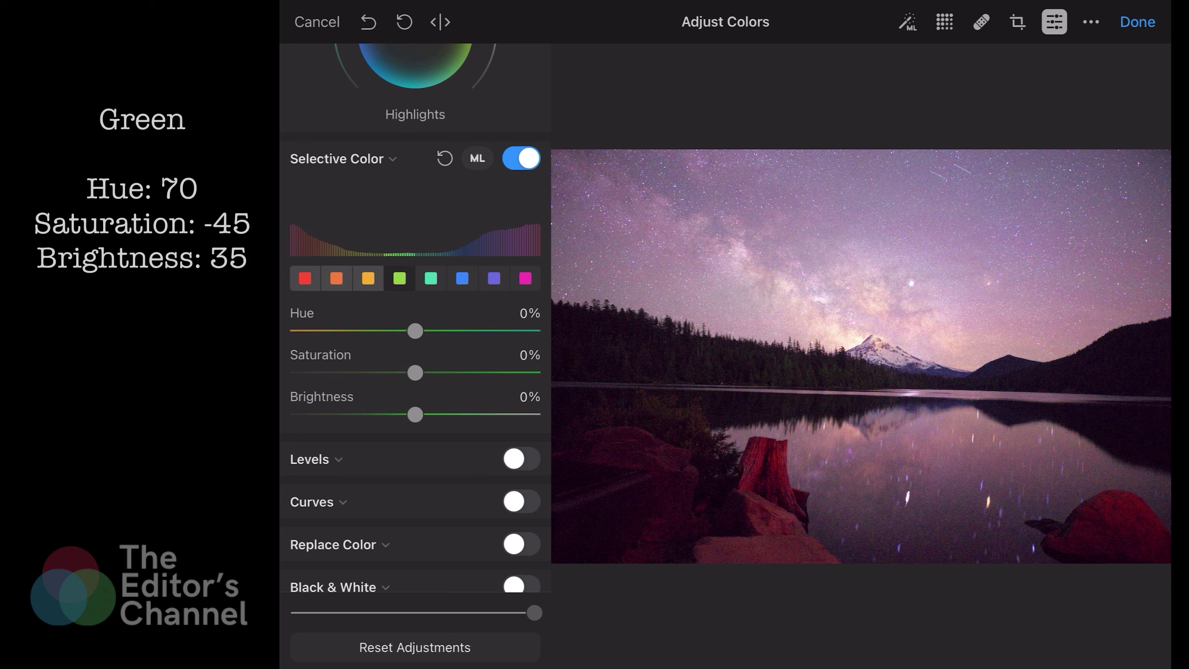
pyautogui.moveTo(415, 331); pyautogui.dragTo(498, 331)
pyautogui.moveTo(415, 373); pyautogui.dragTo(363, 373)
pyautogui.moveTo(415, 414); pyautogui.dragTo(455, 414)
# Step: Set aquas to Hue 50%, Saturation 100%, Brightness 10%, and blues to -15%, 25%, 45%
pyautogui.click(431, 278)
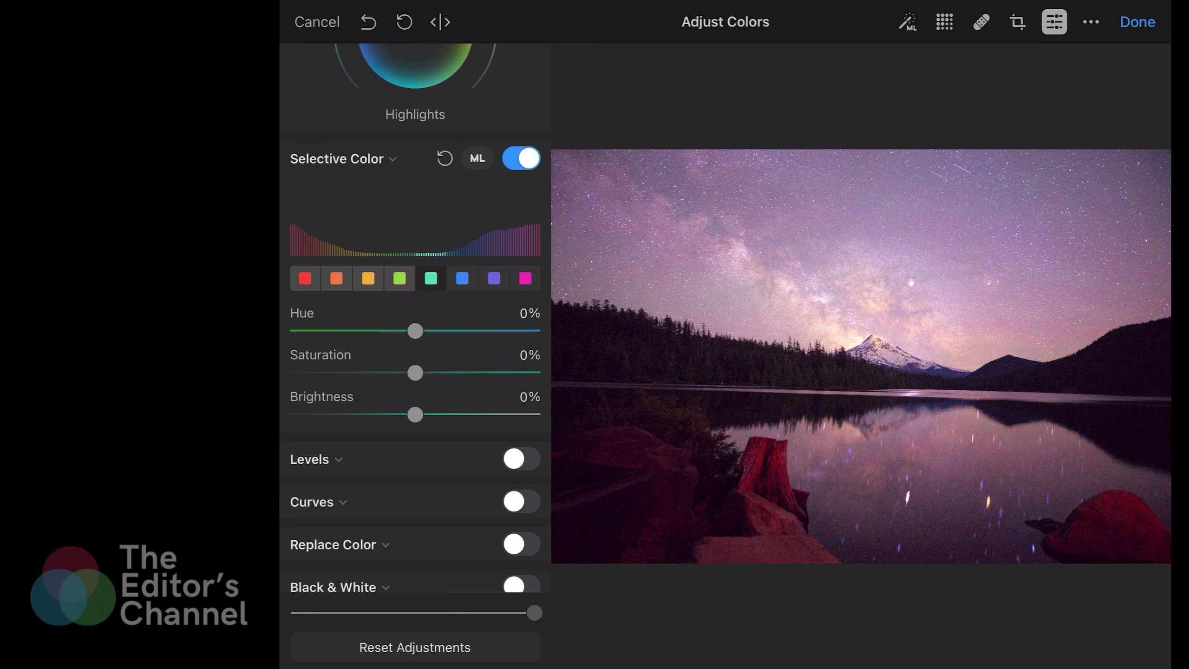
pyautogui.moveTo(414, 330); pyautogui.dragTo(475, 331)
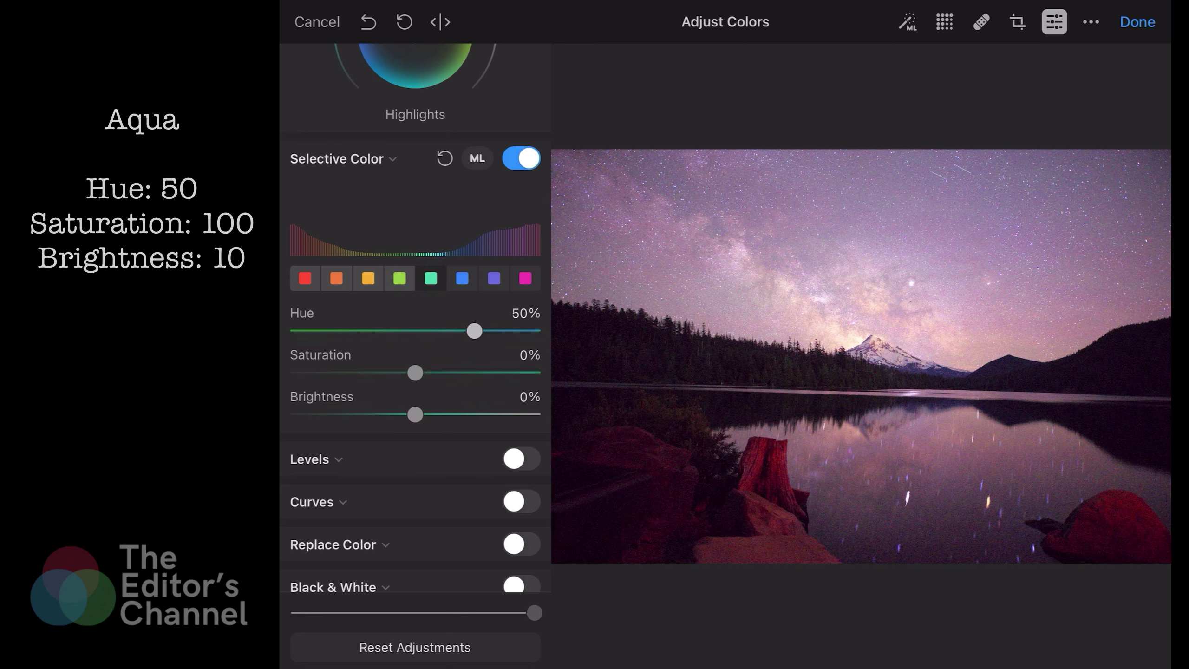
pyautogui.moveTo(415, 373); pyautogui.dragTo(533, 372)
pyautogui.moveTo(415, 414); pyautogui.dragTo(428, 414)
pyautogui.click(462, 279)
pyautogui.moveTo(414, 331); pyautogui.dragTo(398, 331)
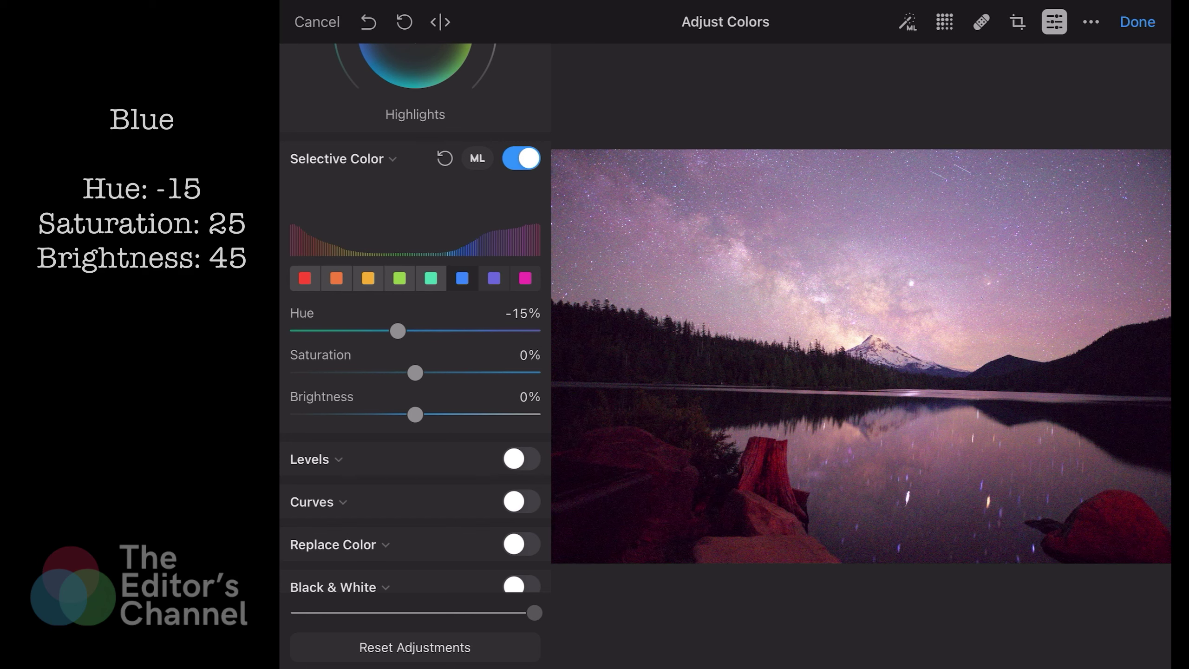
pyautogui.moveTo(415, 373); pyautogui.dragTo(444, 373)
pyautogui.moveTo(415, 414); pyautogui.dragTo(468, 414)
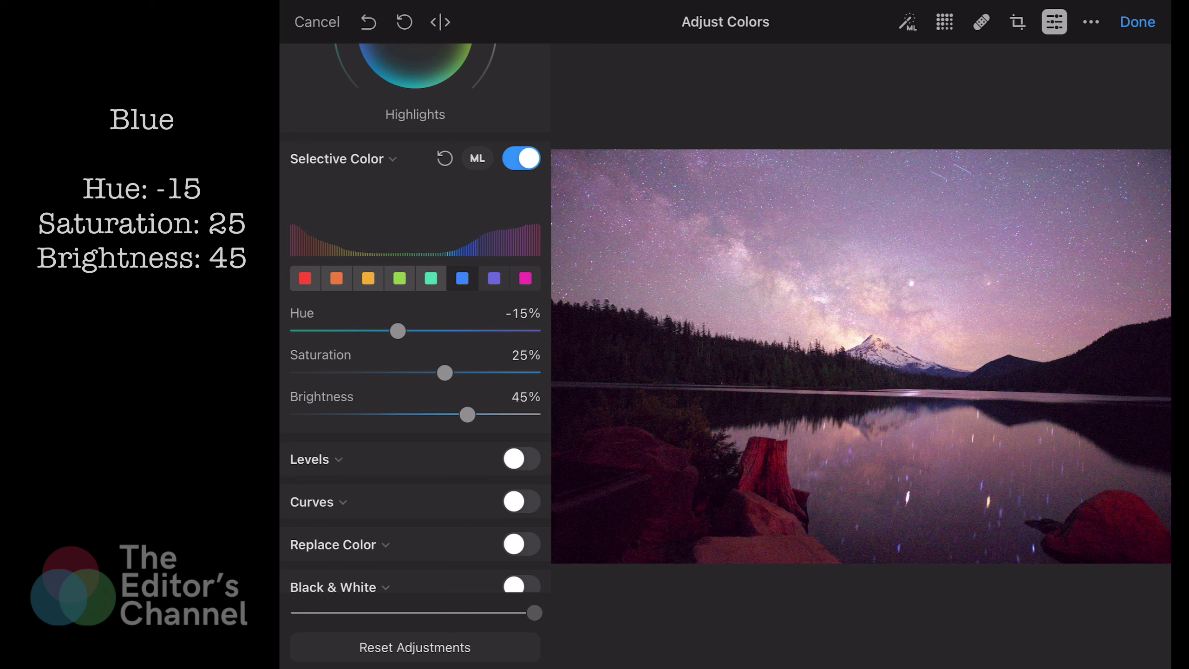
# Step: Set purples to Hue -100%, Saturation -20%, Brightness 60%
pyautogui.click(494, 279)
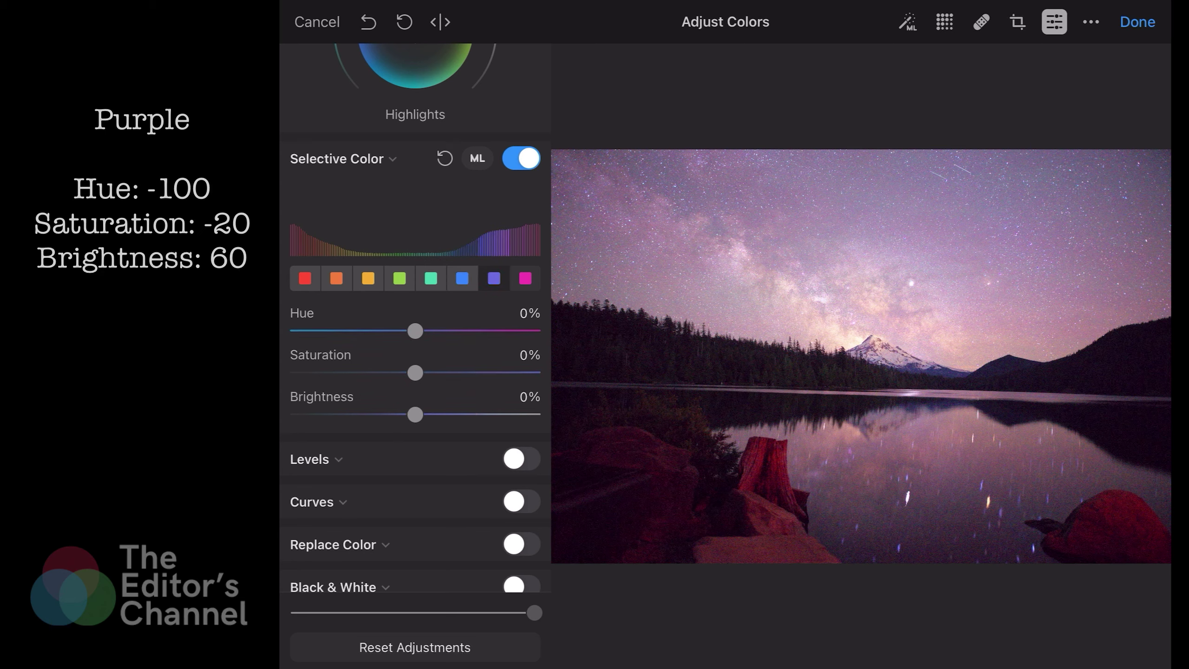
pyautogui.moveTo(415, 331); pyautogui.dragTo(298, 330)
pyautogui.moveTo(414, 373); pyautogui.dragTo(392, 373)
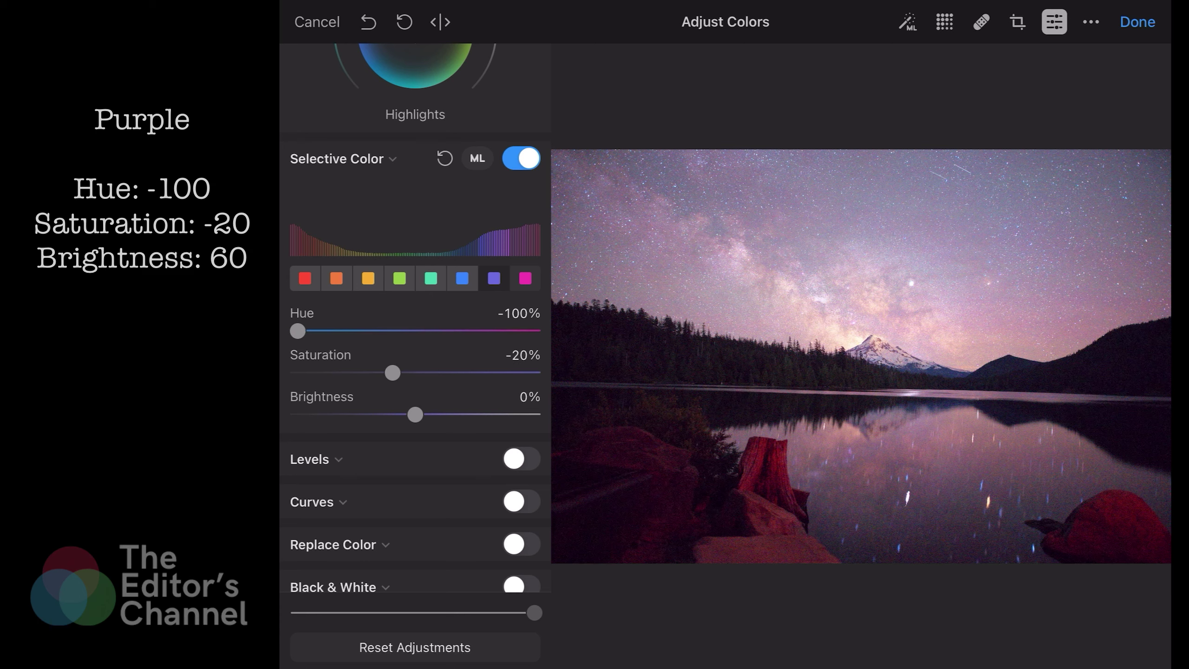
pyautogui.moveTo(415, 414); pyautogui.dragTo(486, 414)
# Step: Set magentas to Hue 100%, Saturation -30%, Brightness 5%
pyautogui.click(525, 278)
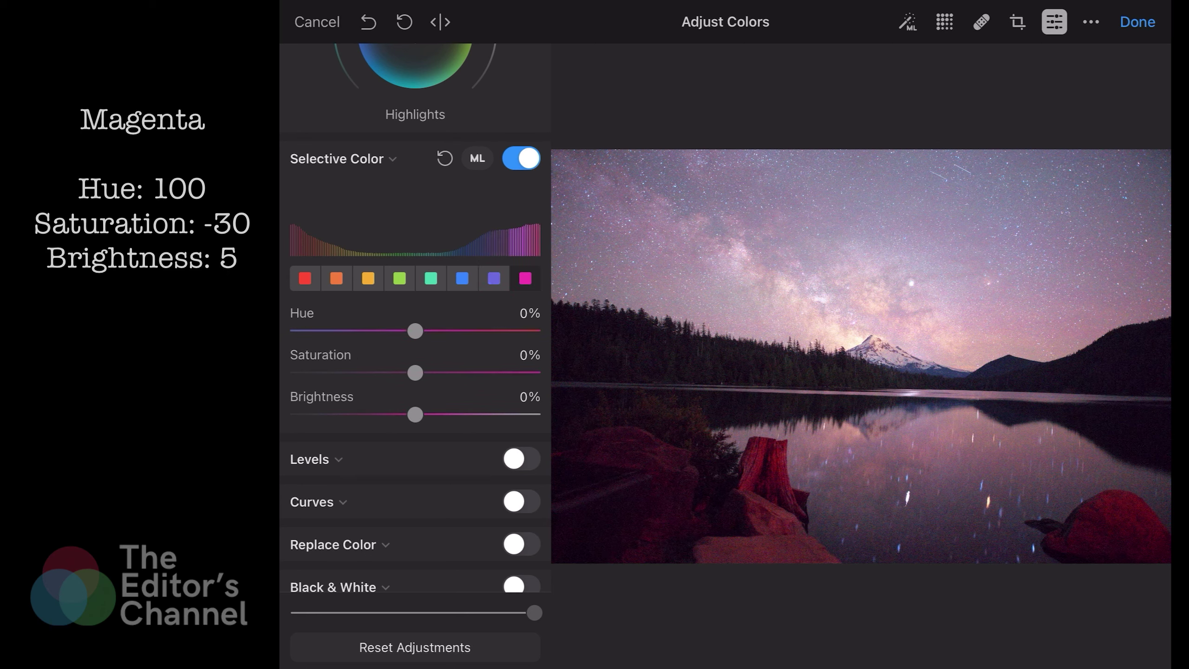
pyautogui.moveTo(415, 332); pyautogui.dragTo(533, 331)
pyautogui.moveTo(415, 372); pyautogui.dragTo(379, 373)
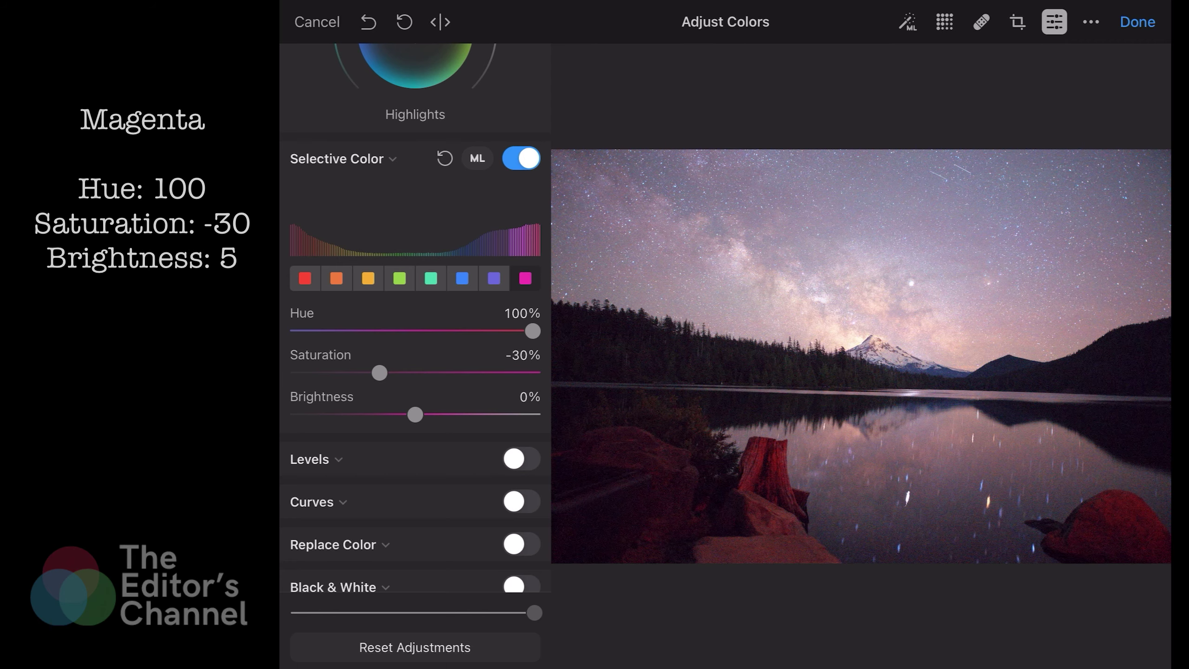
pyautogui.moveTo(415, 414); pyautogui.dragTo(421, 414)
pyautogui.scroll(-8, 415, 328)
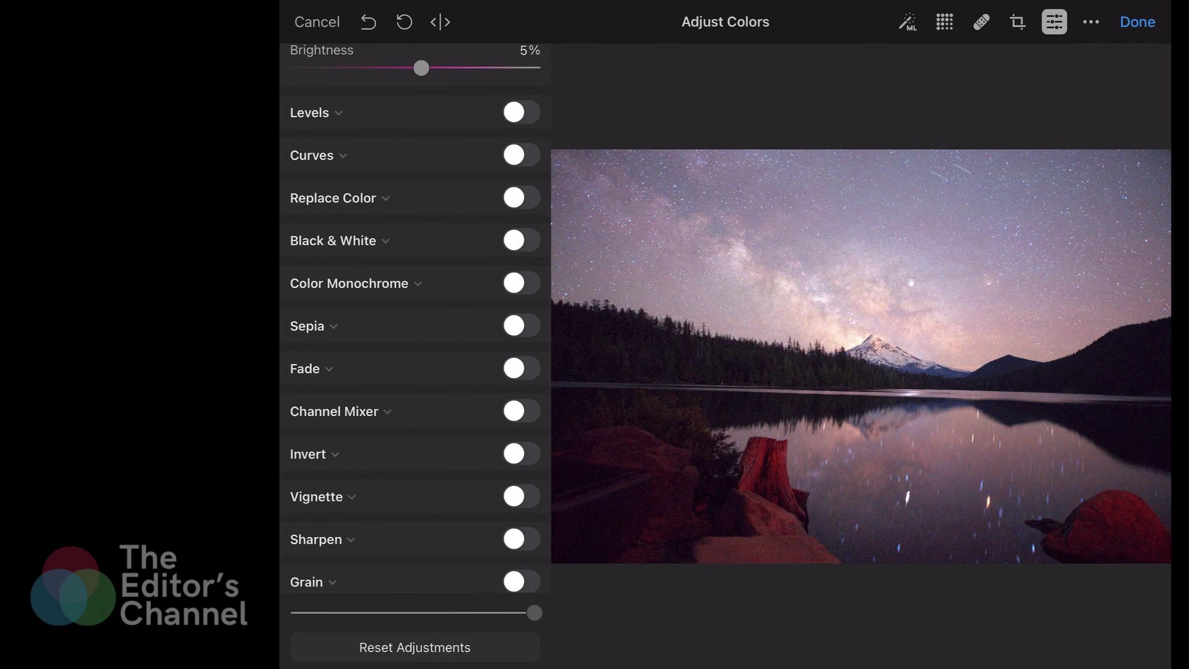
pyautogui.click(521, 140)
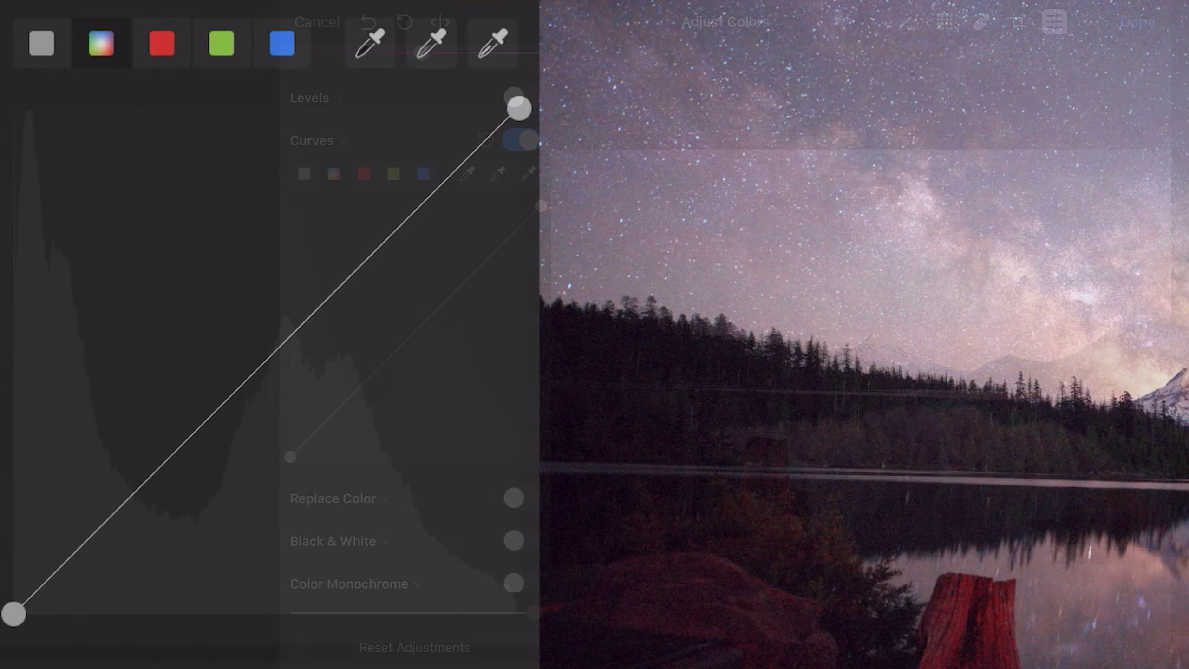
# Step: Shape the RGB curve: raise black output, darken lower shadows, add an upper point, lower white output
pyautogui.moveTo(13, 613)
pyautogui.mouseDown()
pyautogui.moveTo(13, 571)
pyautogui.moveTo(13, 582)
pyautogui.mouseUp()
pyautogui.moveTo(135, 467); pyautogui.dragTo(139, 516)
pyautogui.moveTo(348, 326)
pyautogui.mouseDown()
pyautogui.moveTo(345, 274)
pyautogui.moveTo(351, 287)
pyautogui.mouseUp()
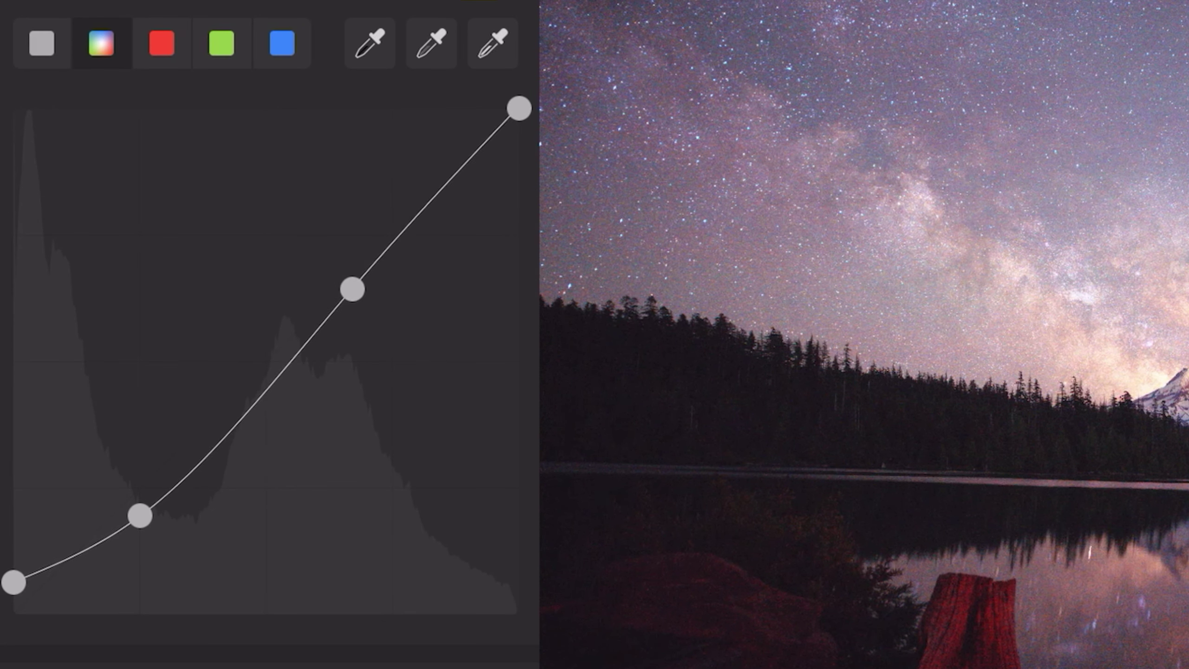
pyautogui.moveTo(519, 108); pyautogui.dragTo(518, 171)
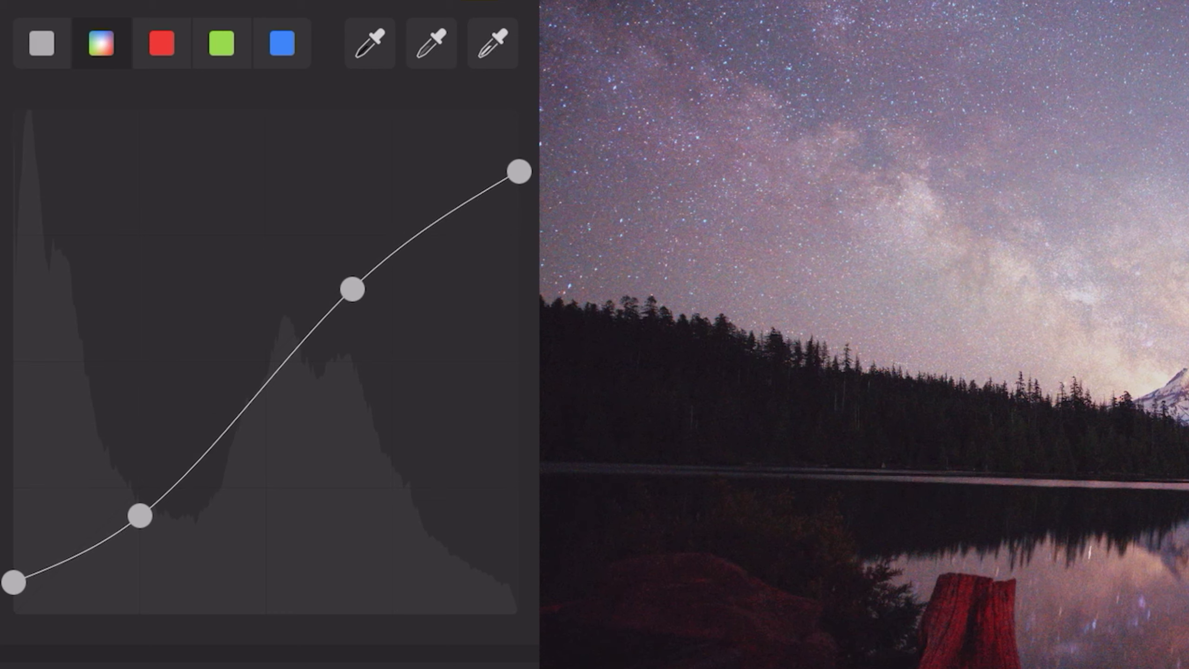
pyautogui.moveTo(352, 289)
pyautogui.mouseDown()
pyautogui.moveTo(366, 307)
pyautogui.moveTo(344, 321)
pyautogui.moveTo(352, 313)
pyautogui.mouseUp()
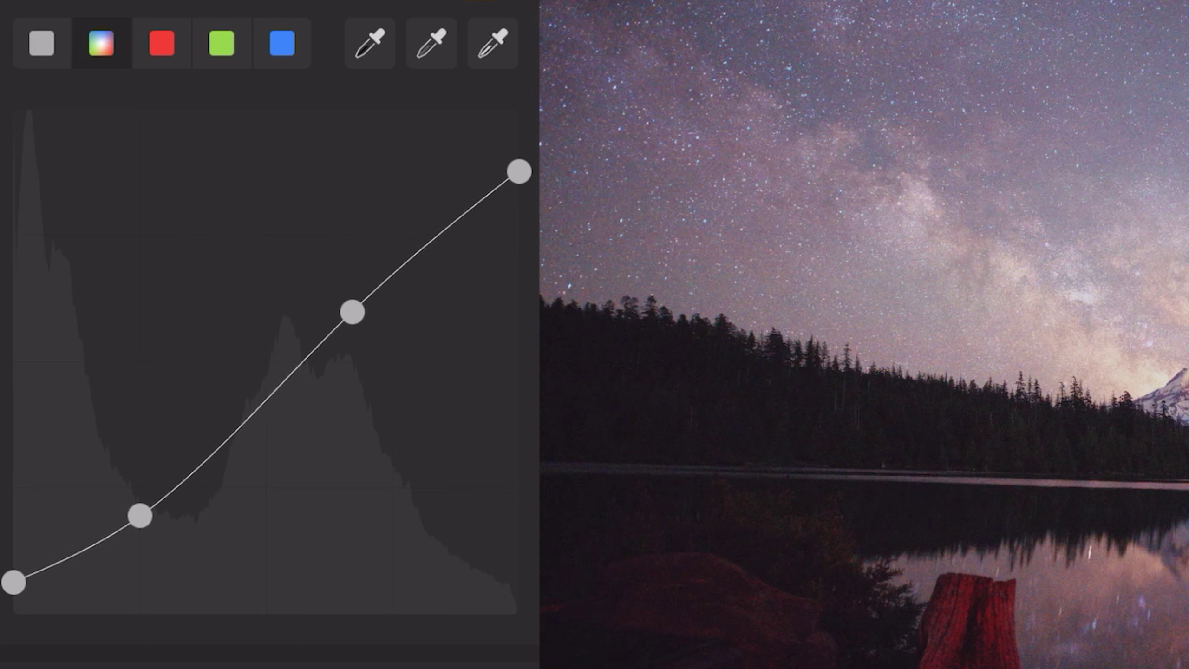
# Step: Add three red-curve points, lowering red in the shadows and raising it in brighter tones
pyautogui.click(161, 43)
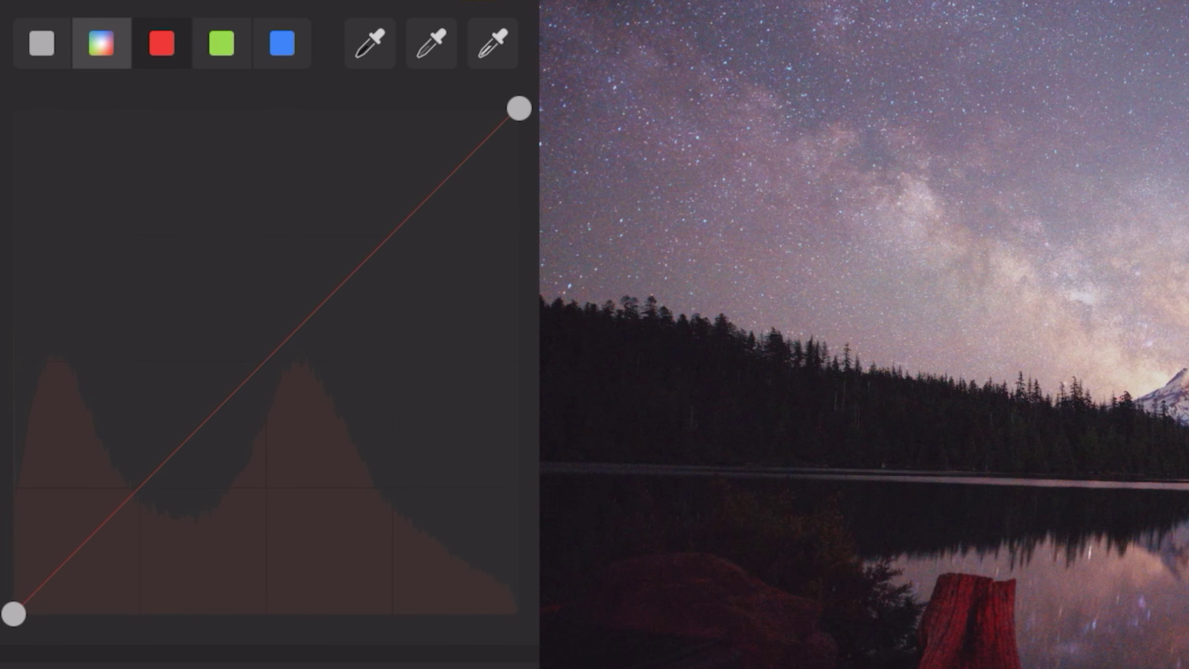
pyautogui.moveTo(135, 491); pyautogui.dragTo(138, 525)
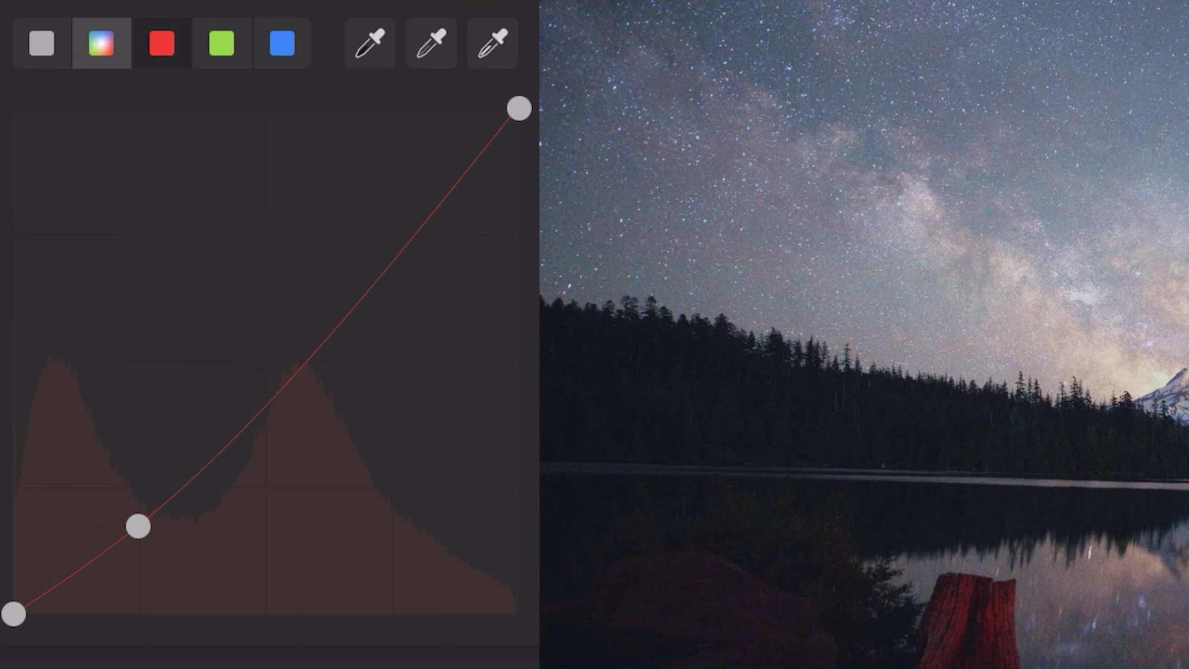
pyautogui.moveTo(260, 408); pyautogui.dragTo(266, 405)
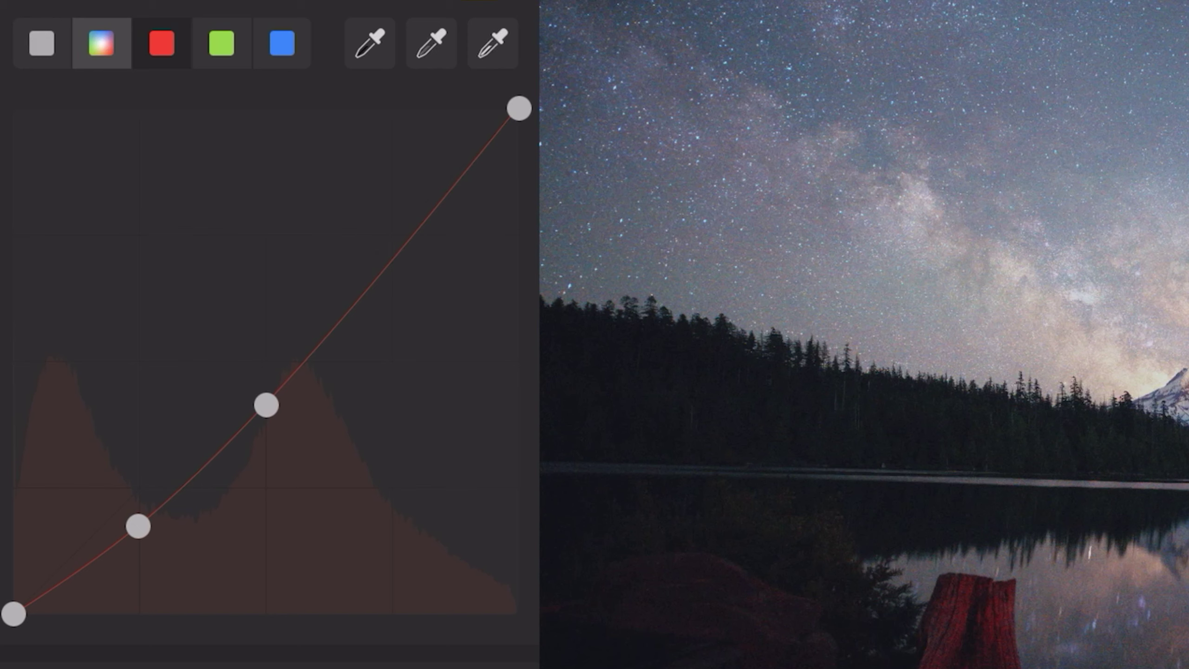
pyautogui.moveTo(391, 259); pyautogui.dragTo(391, 239)
pyautogui.moveTo(391, 240); pyautogui.dragTo(393, 238)
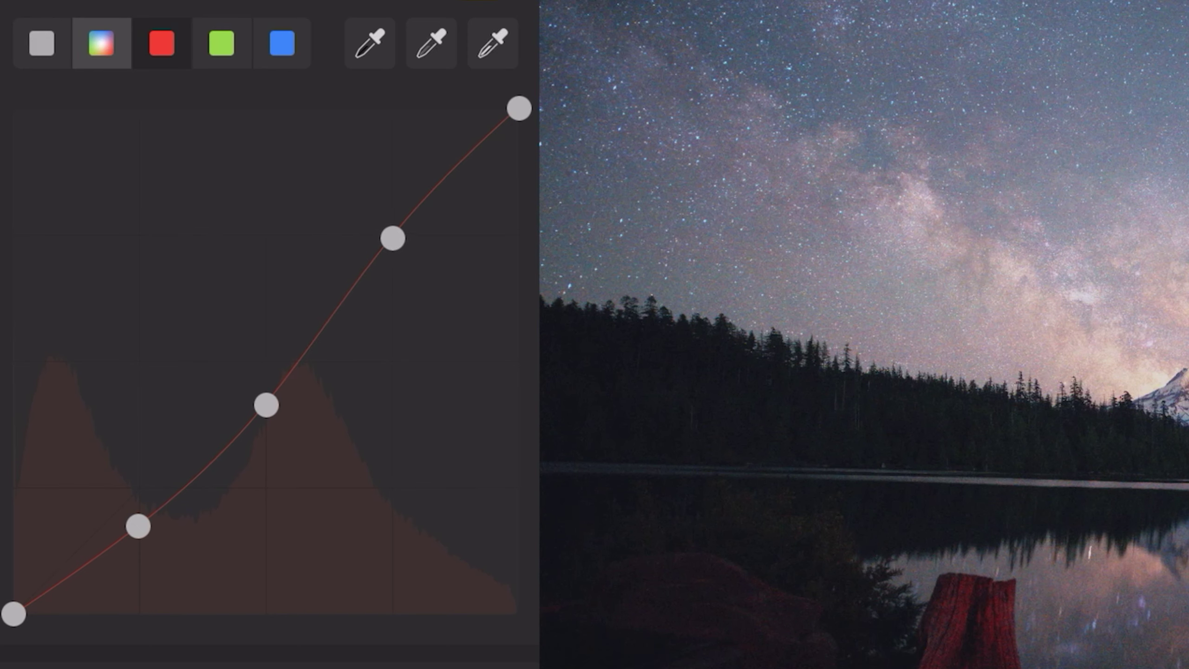
pyautogui.click(222, 43)
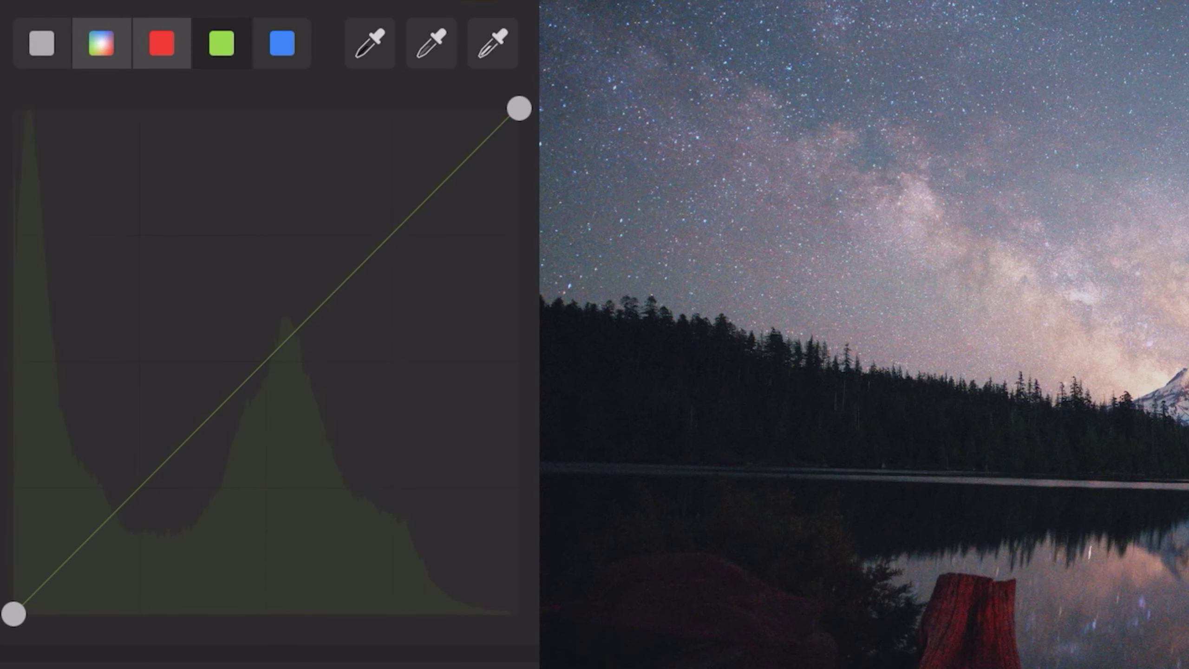
# Step: Add three green-curve points, pulling green down in the shadows and lifting midtones and upper tones
pyautogui.moveTo(140, 487)
pyautogui.mouseDown()
pyautogui.moveTo(148, 544)
pyautogui.moveTo(139, 522)
pyautogui.moveTo(141, 535)
pyautogui.mouseUp()
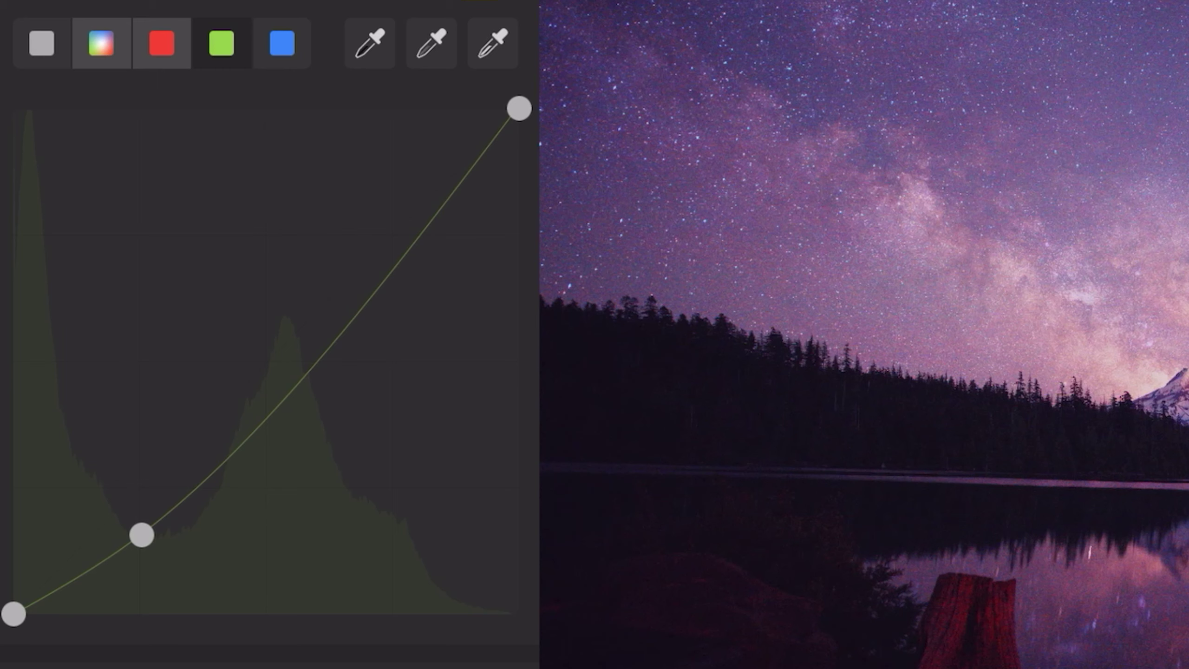
pyautogui.moveTo(265, 412); pyautogui.dragTo(265, 388)
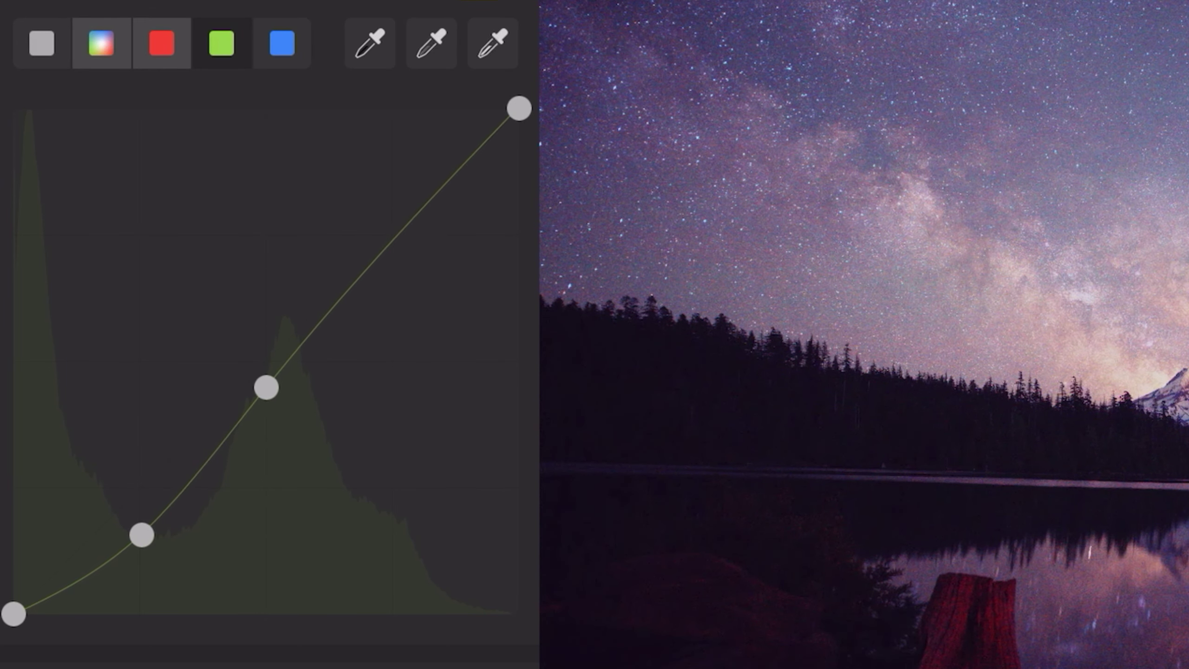
pyautogui.moveTo(382, 259)
pyautogui.mouseDown()
pyautogui.moveTo(382, 234)
pyautogui.moveTo(392, 234)
pyautogui.mouseUp()
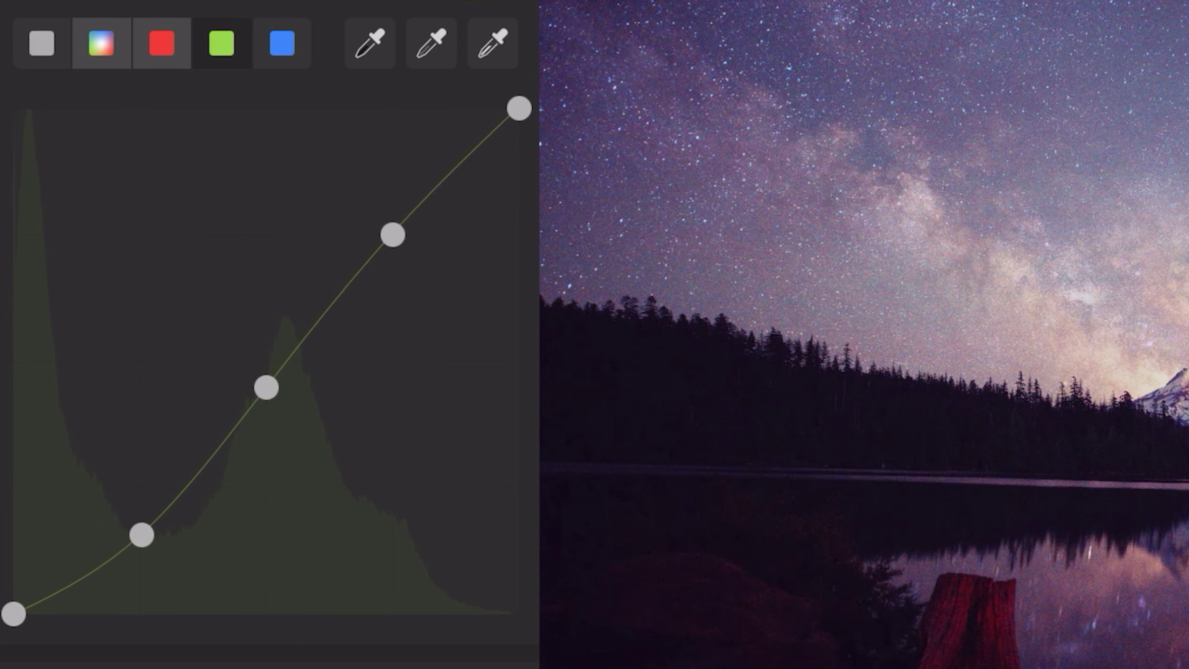
# Step: Add three blue-curve points and pull the blue white point well down
pyautogui.click(282, 43)
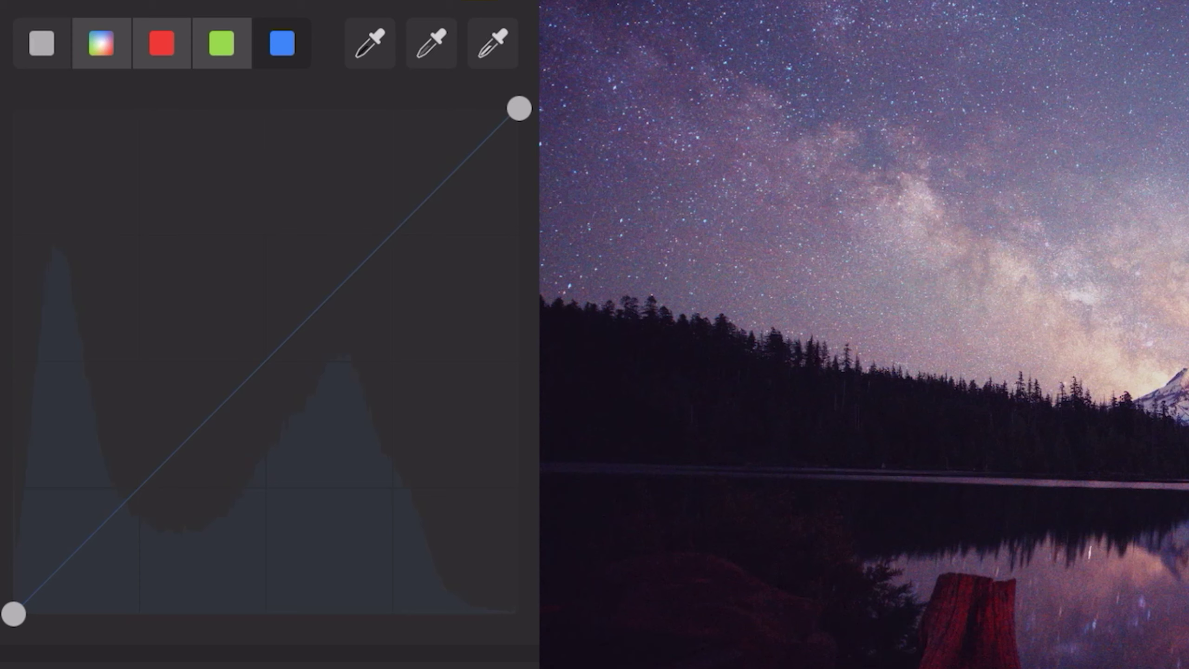
pyautogui.moveTo(73, 556)
pyautogui.mouseDown()
pyautogui.moveTo(132, 502)
pyautogui.moveTo(140, 511)
pyautogui.mouseUp()
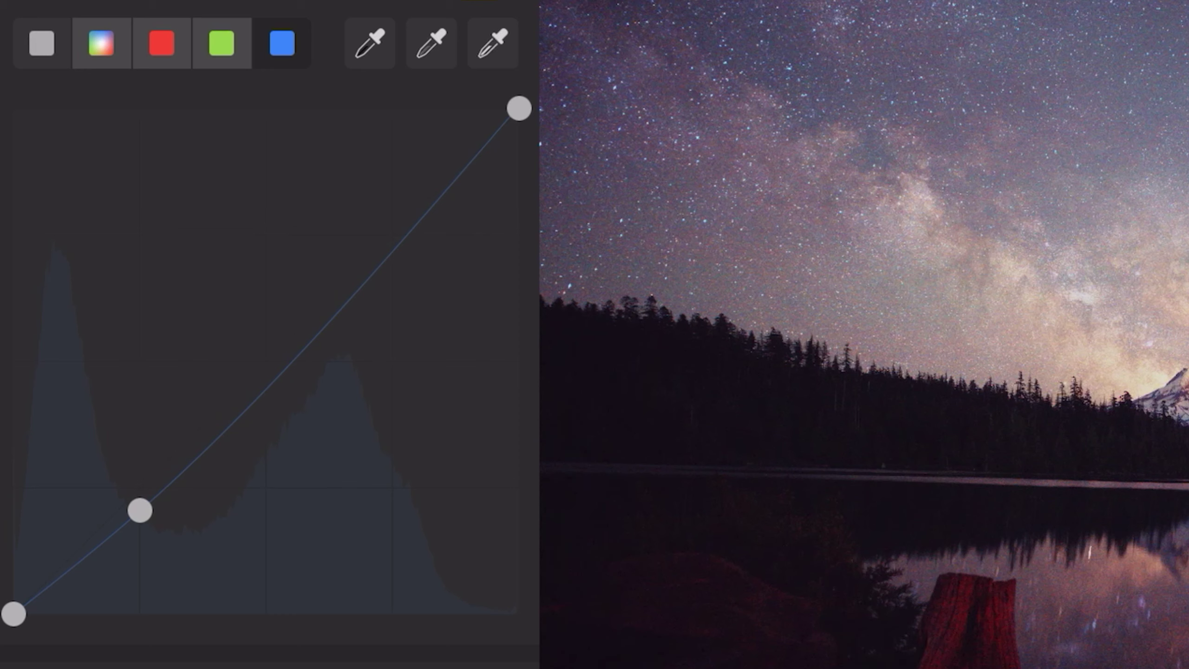
pyautogui.moveTo(257, 390); pyautogui.dragTo(264, 397)
pyautogui.moveTo(390, 255)
pyautogui.mouseDown()
pyautogui.moveTo(391, 297)
pyautogui.moveTo(389, 274)
pyautogui.mouseUp()
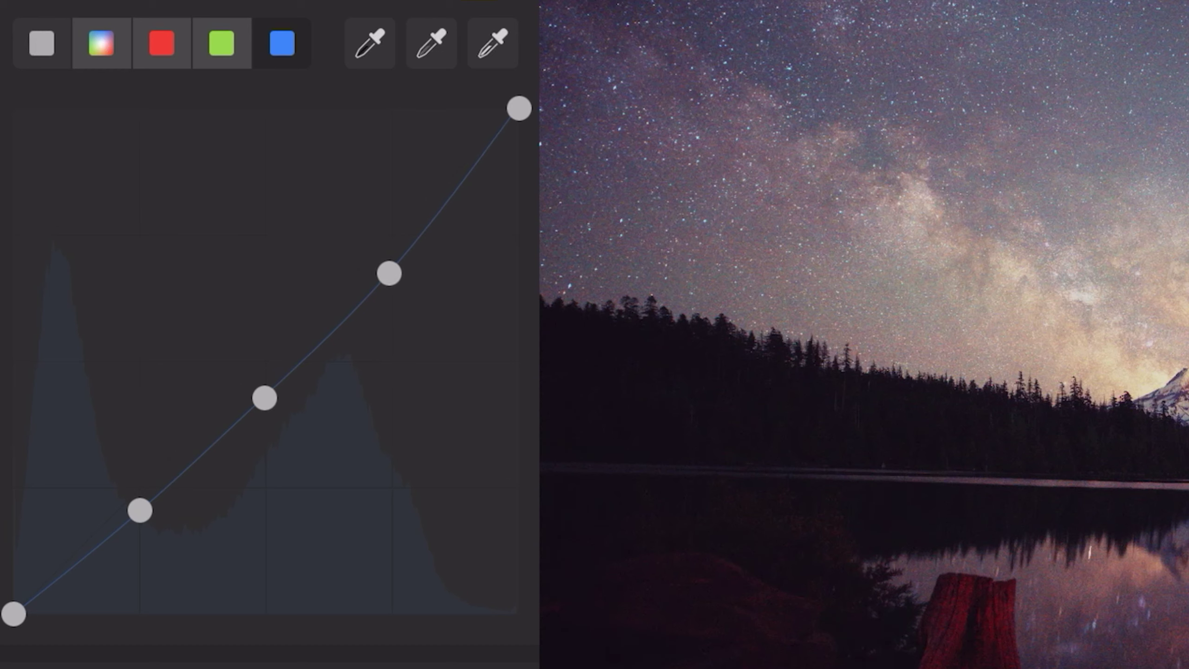
pyautogui.moveTo(519, 108); pyautogui.dragTo(519, 182)
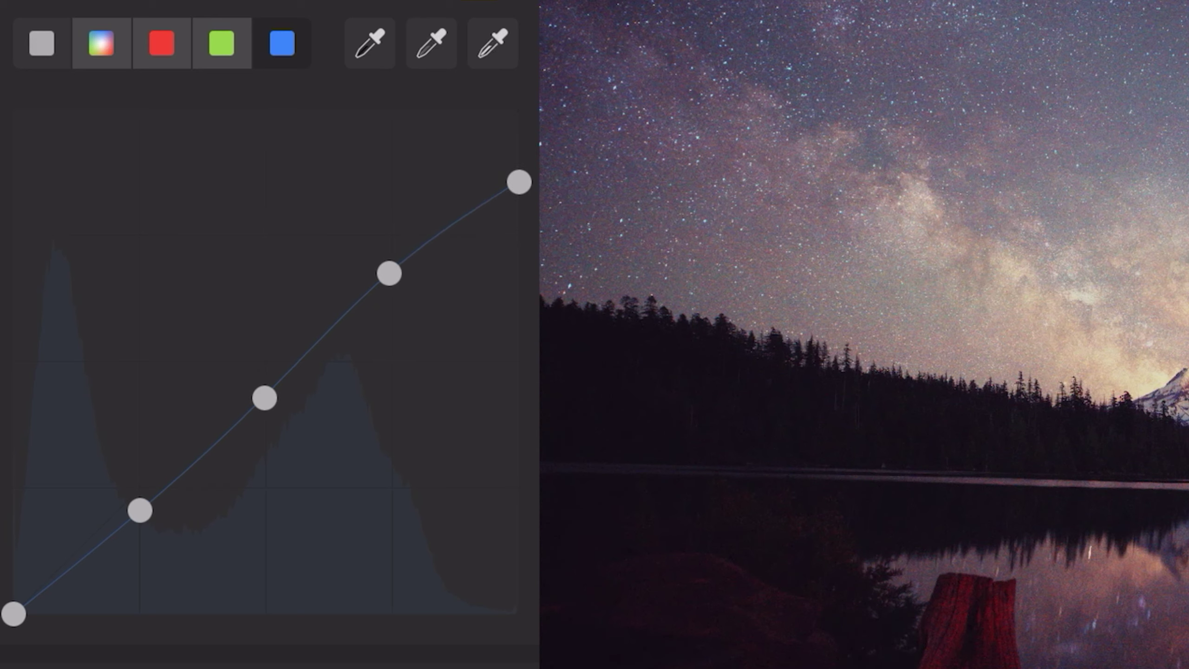
pyautogui.moveTo(518, 182); pyautogui.dragTo(519, 205)
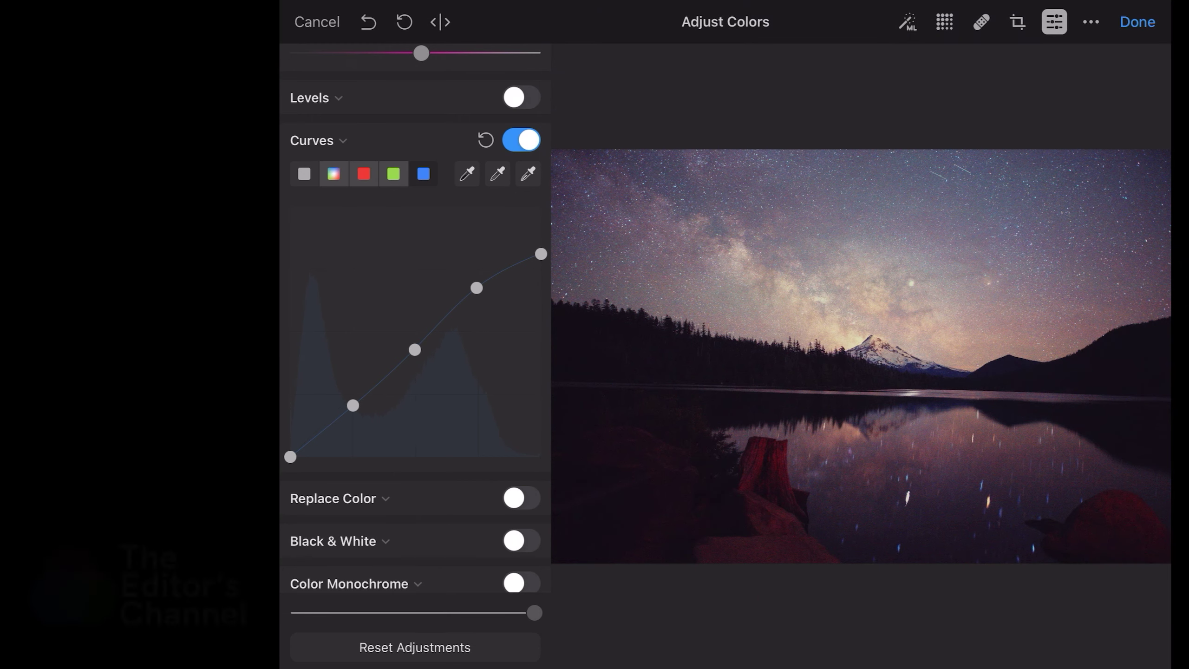
# Step: Turn on Fade at 60% intensity, then enable the Vignette adjustment
pyautogui.scroll(-7, 414, 328)
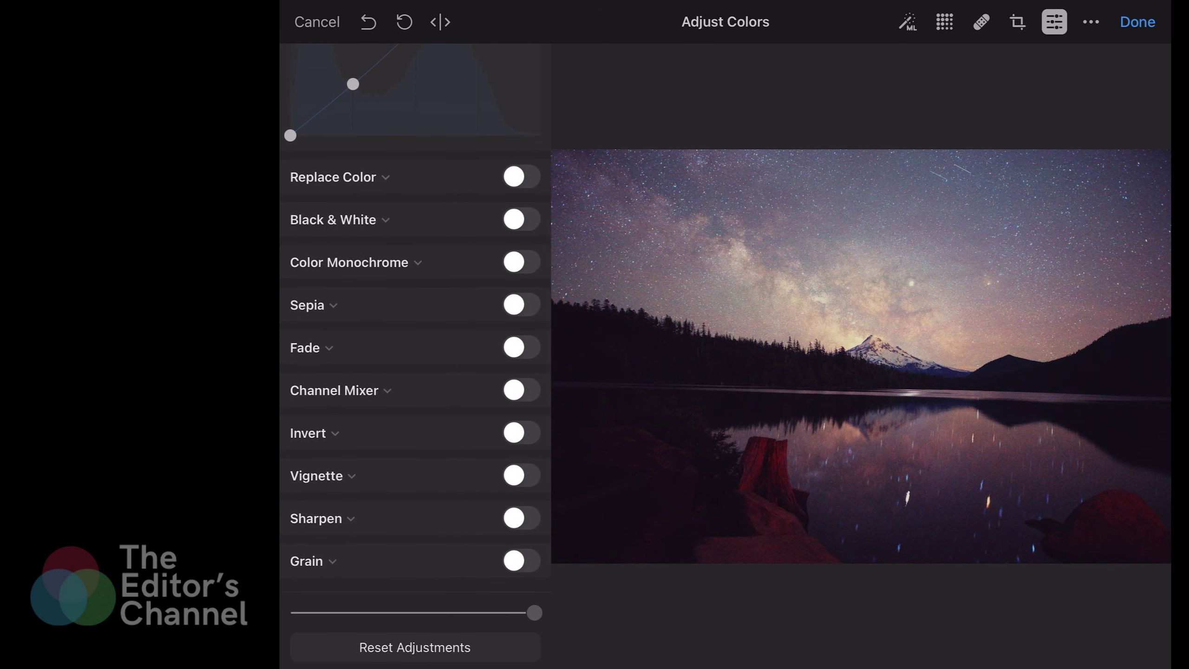
pyautogui.click(521, 353)
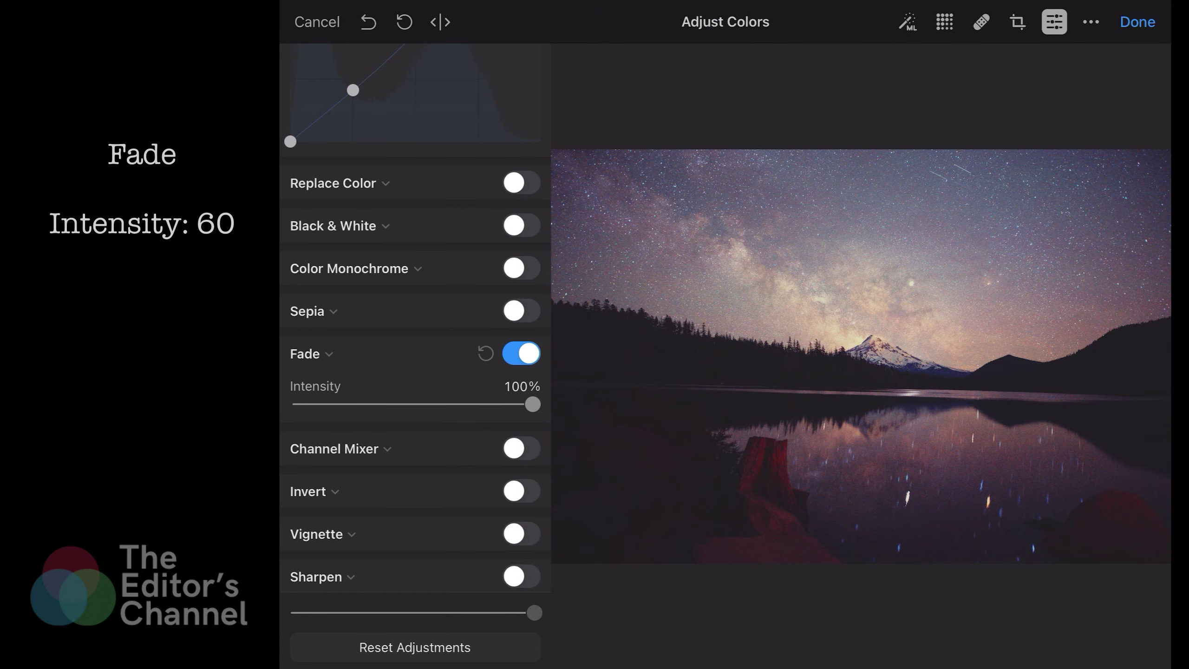
pyautogui.moveTo(532, 404); pyautogui.dragTo(438, 404)
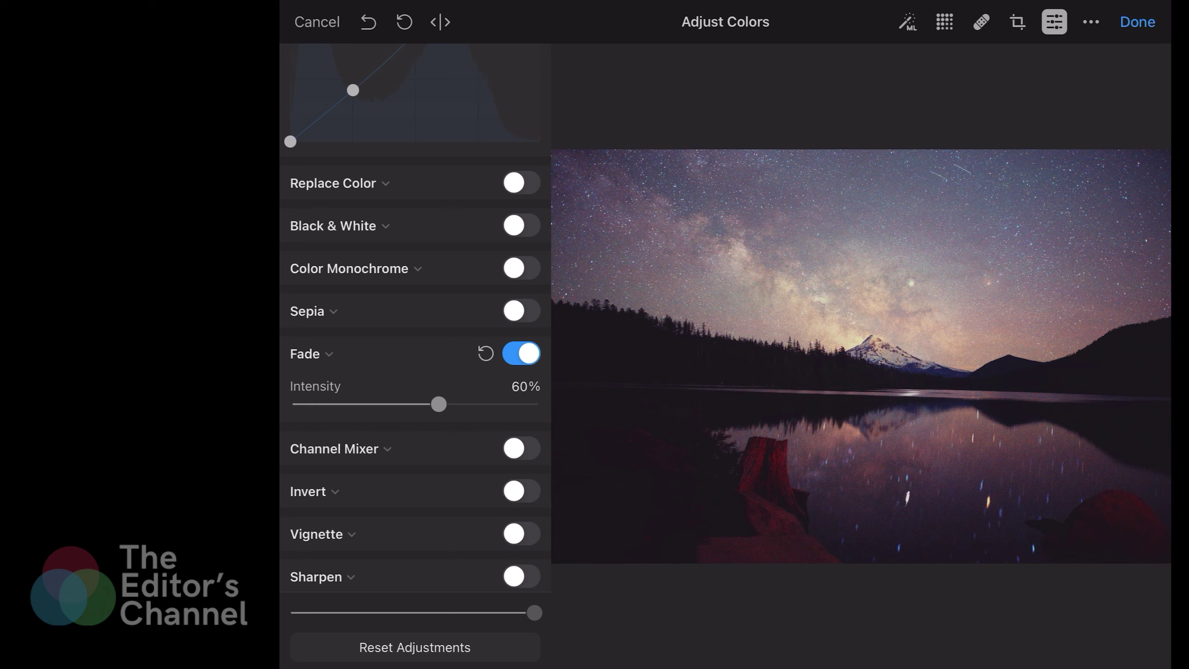
pyautogui.click(521, 534)
# Step: Lower the vignette exposure to about 10–13%
pyautogui.scroll(-4, 414, 328)
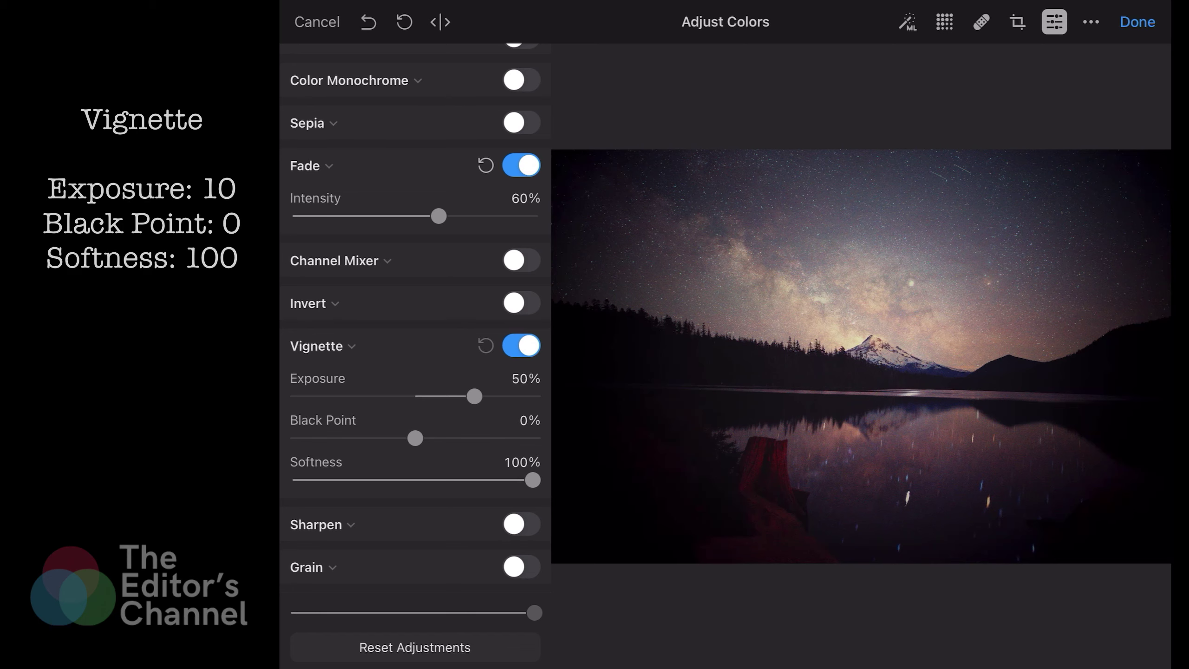
pyautogui.moveTo(475, 396); pyautogui.dragTo(427, 397)
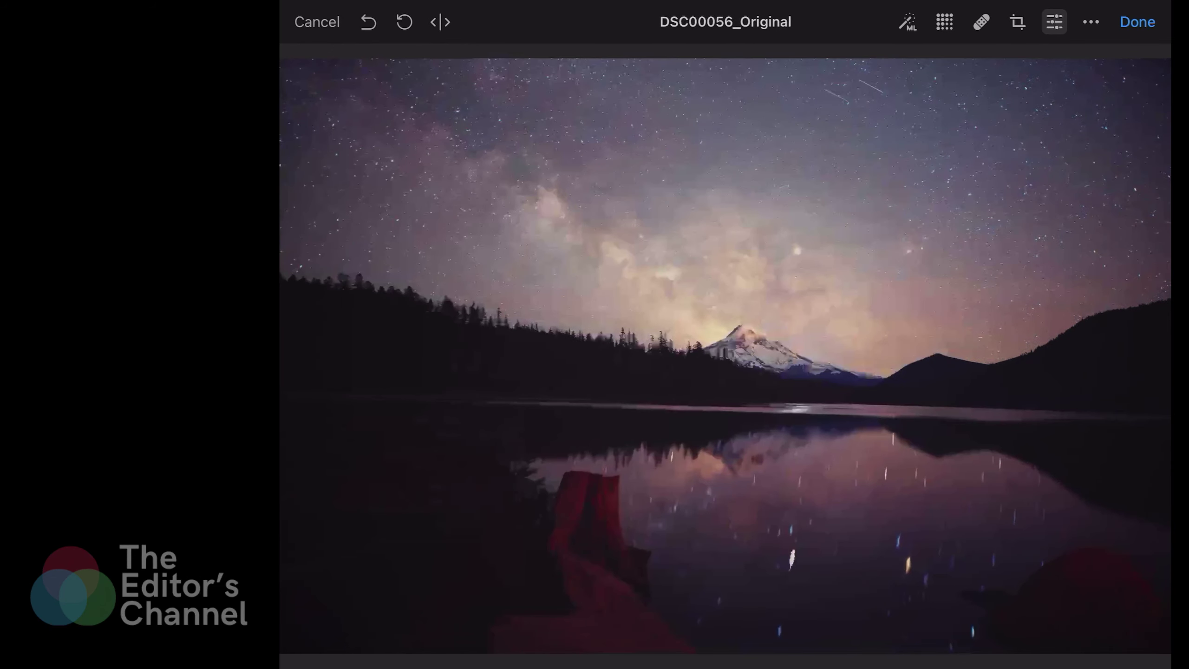
# Step: Sweep a before/after split across the photo to compare the edit with the original
pyautogui.click(440, 21)
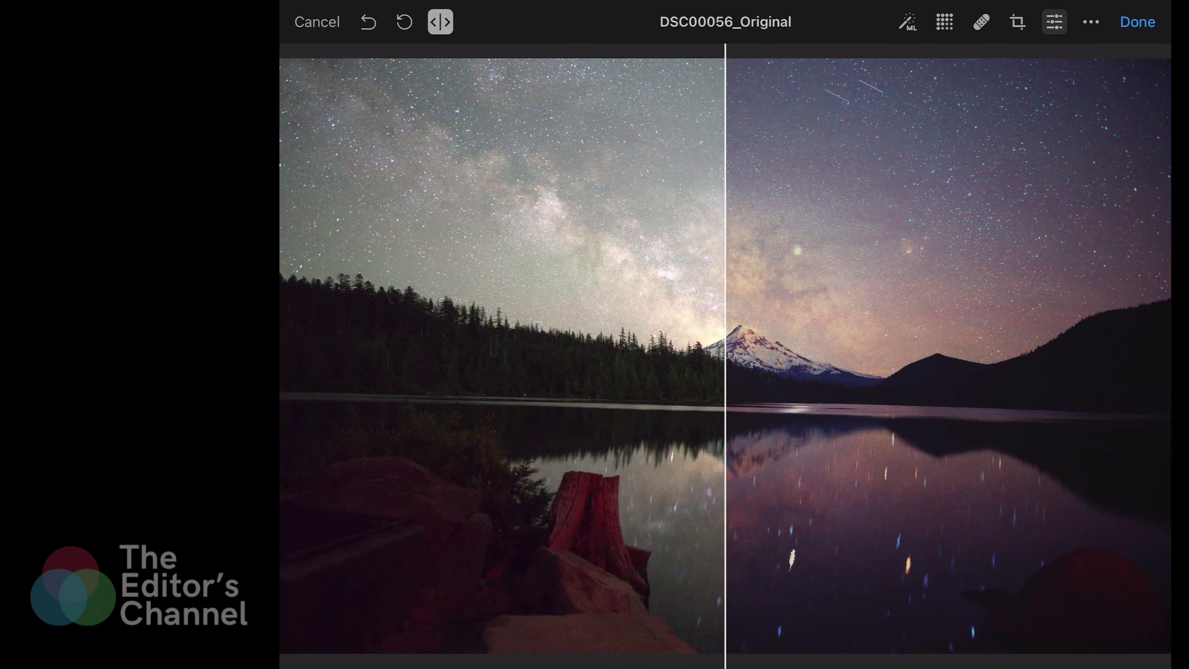
pyautogui.moveTo(725, 356); pyautogui.dragTo(1169, 356)
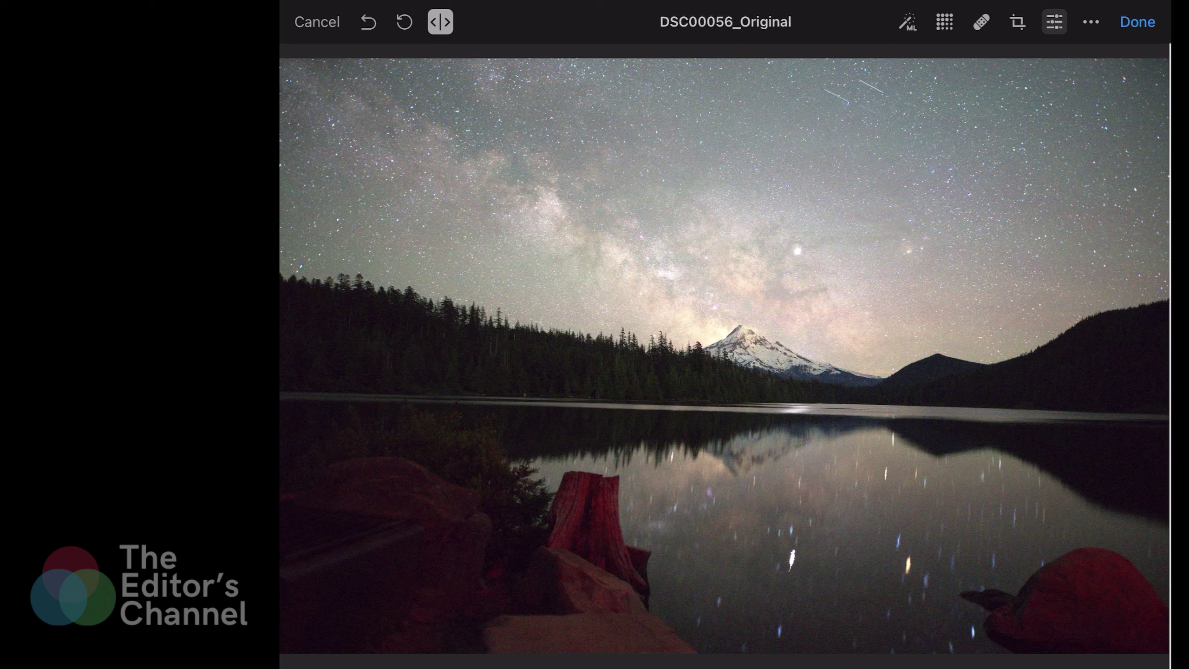
pyautogui.moveTo(1169, 356); pyautogui.dragTo(282, 355)
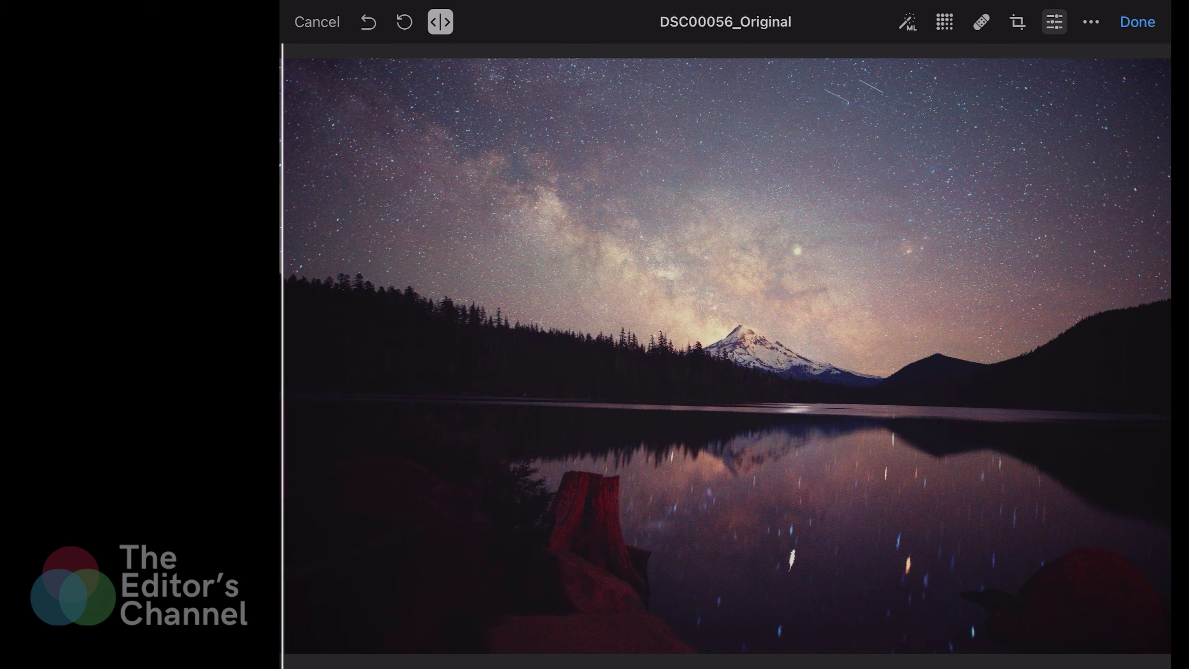
# Step: Run the machine-learning auto crop in the Crop tool
pyautogui.click(1017, 22)
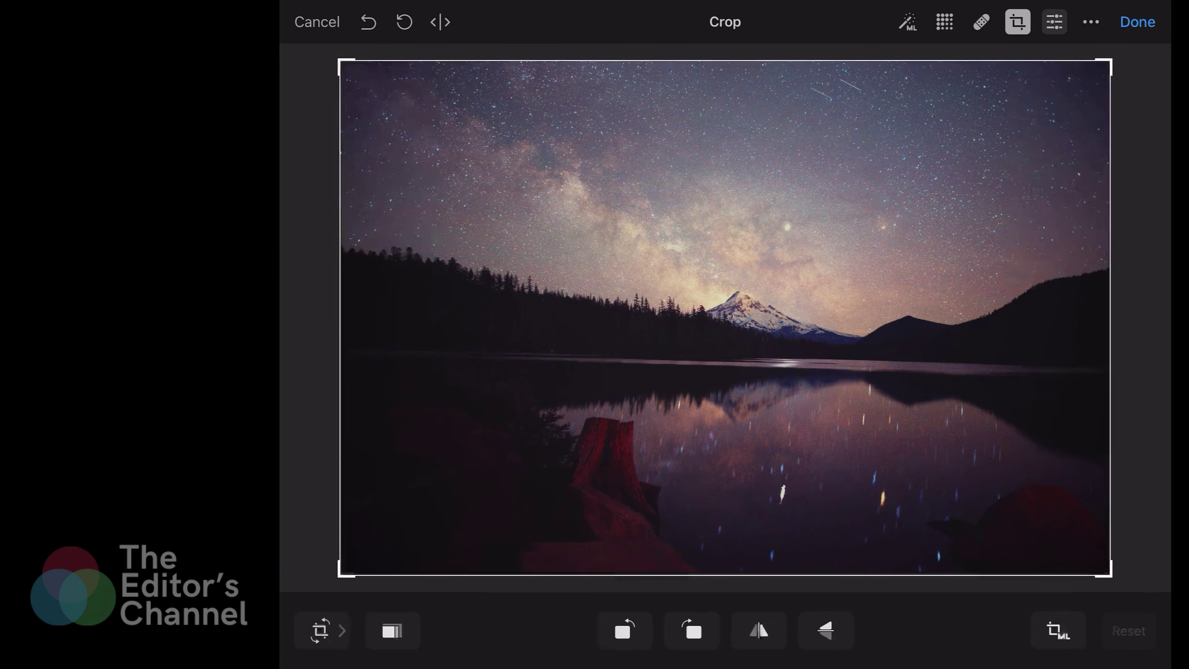
pyautogui.click(1058, 630)
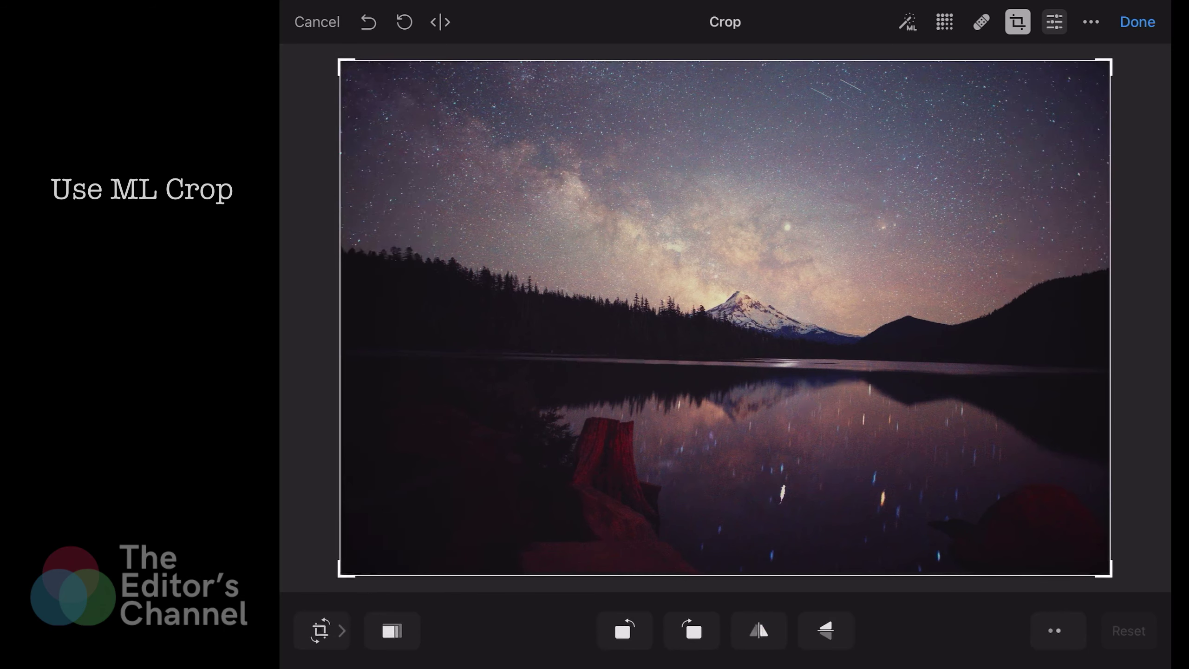